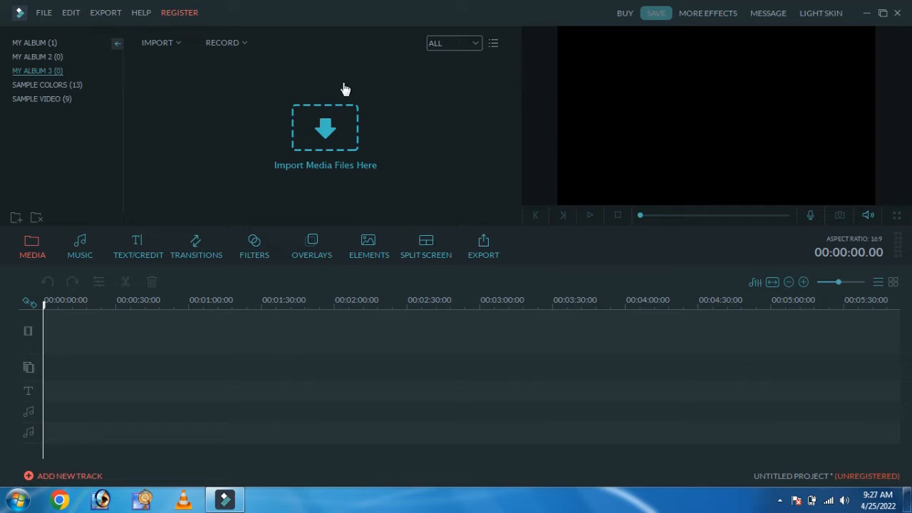
Step: Browse the media, music, title and transition libraries, dismissing the colour scheme prompt, and preview the Blind transition
{"action": "left_click", "coordinate": [33, 253]}
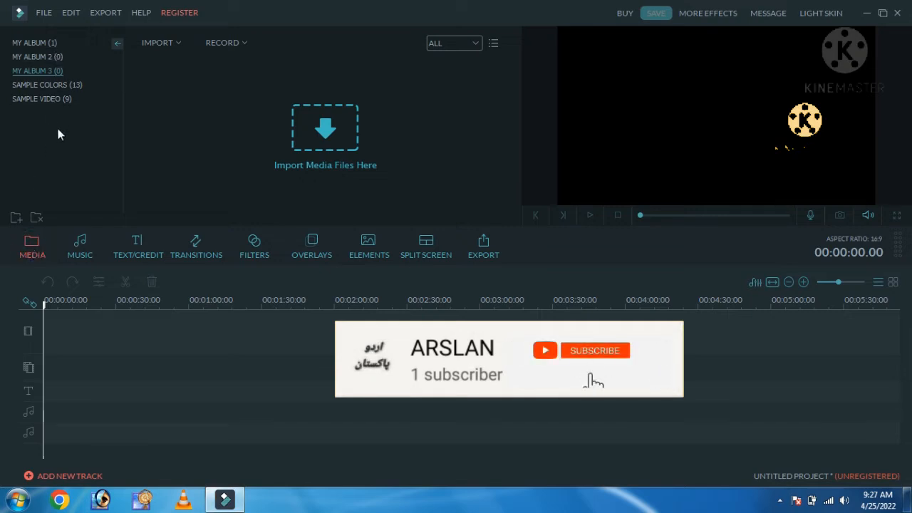
{"action": "left_click", "coordinate": [82, 244]}
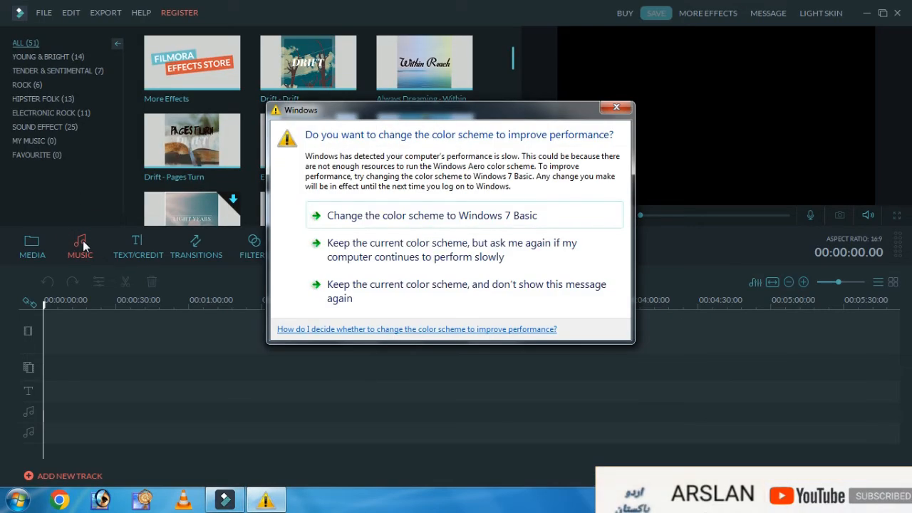
{"action": "left_click", "coordinate": [611, 108]}
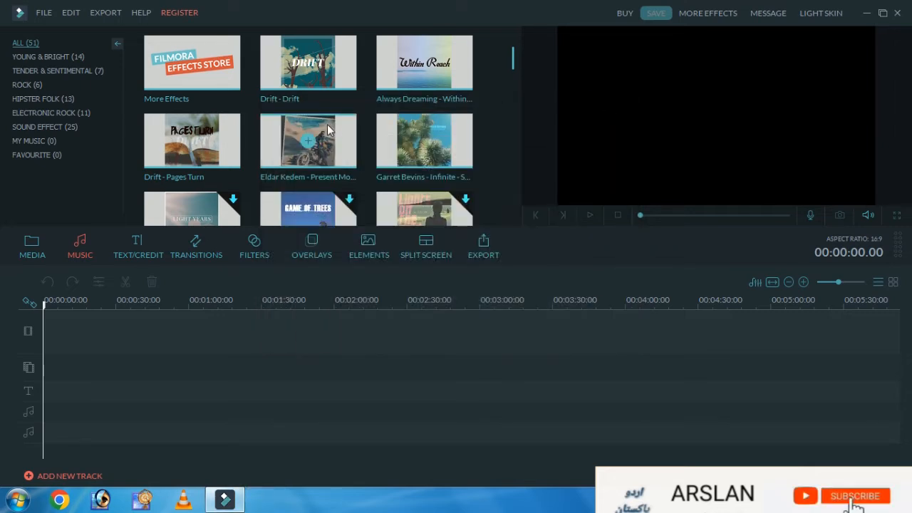
{"action": "left_click", "coordinate": [140, 246]}
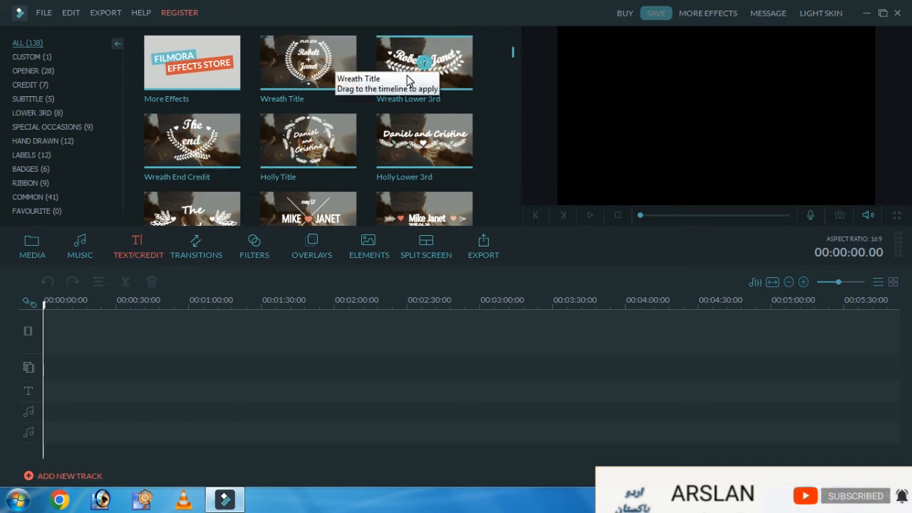
{"action": "left_click", "coordinate": [201, 254]}
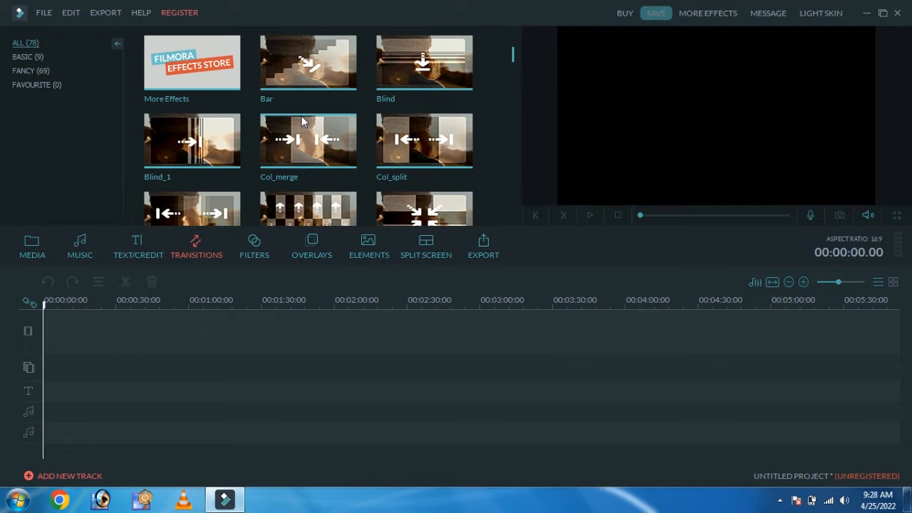
{"action": "left_click", "coordinate": [421, 72]}
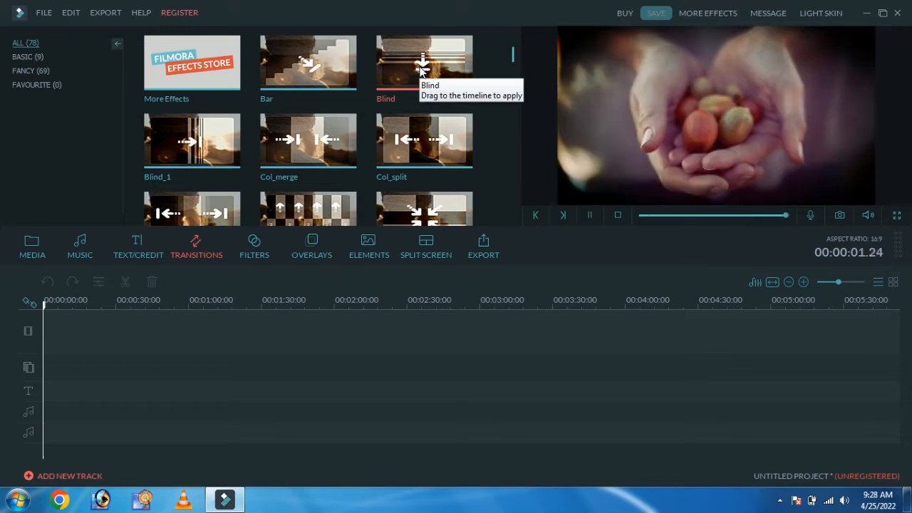
Step: Preview the Colorful Light Leaks 3 filter and the Bokeh 5 and Bokeh 1 overlays
{"action": "left_click", "coordinate": [251, 253]}
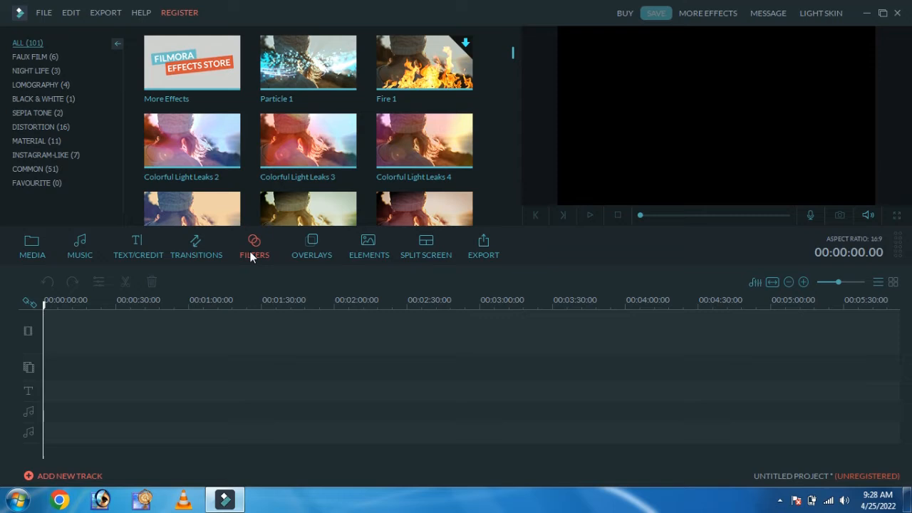
{"action": "left_click", "coordinate": [300, 146]}
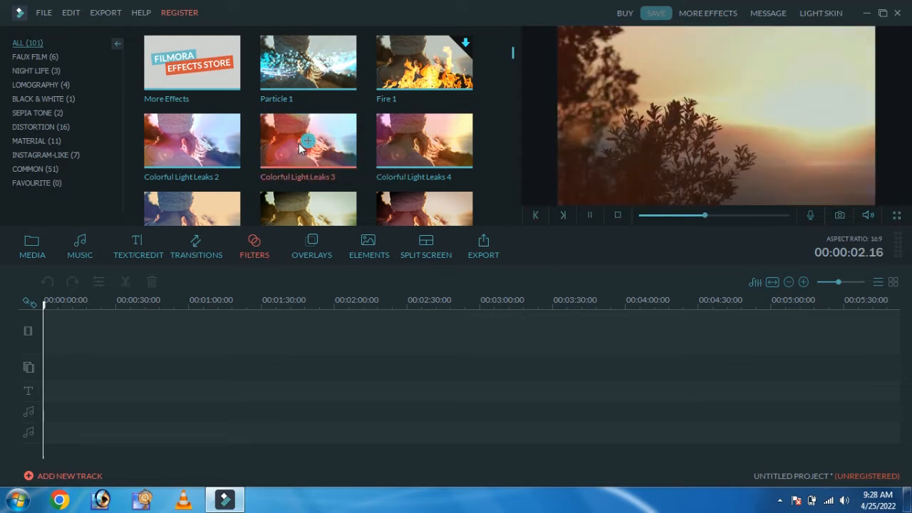
{"action": "left_click", "coordinate": [314, 245]}
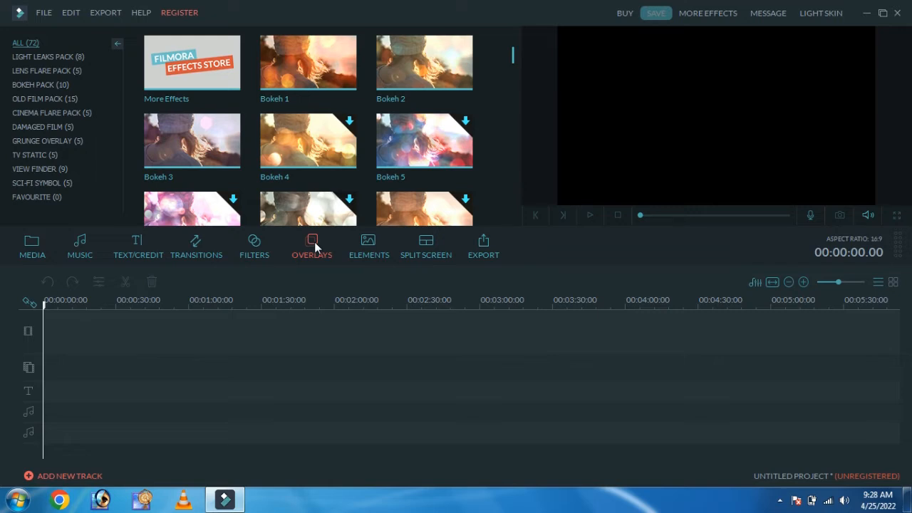
{"action": "left_click", "coordinate": [403, 162]}
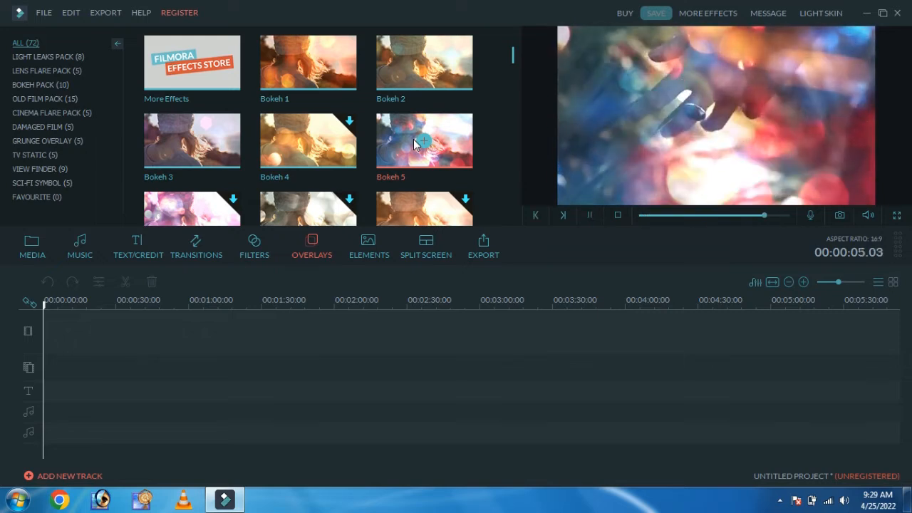
{"action": "left_click", "coordinate": [324, 62]}
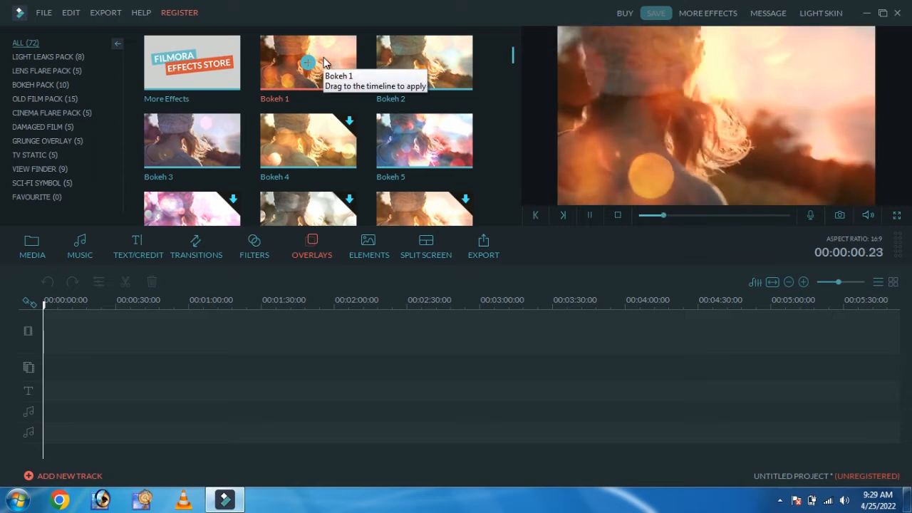
Step: Add the Vacation 1 element to the timeline, shrink it to about half size and move it to the middle of the frame
{"action": "left_click", "coordinate": [365, 249]}
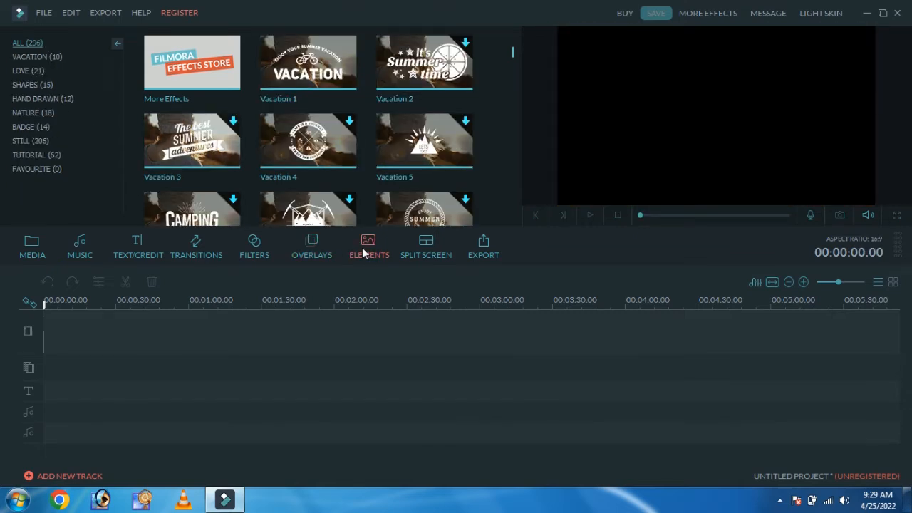
{"action": "mouse_move", "coordinate": [312, 66]}
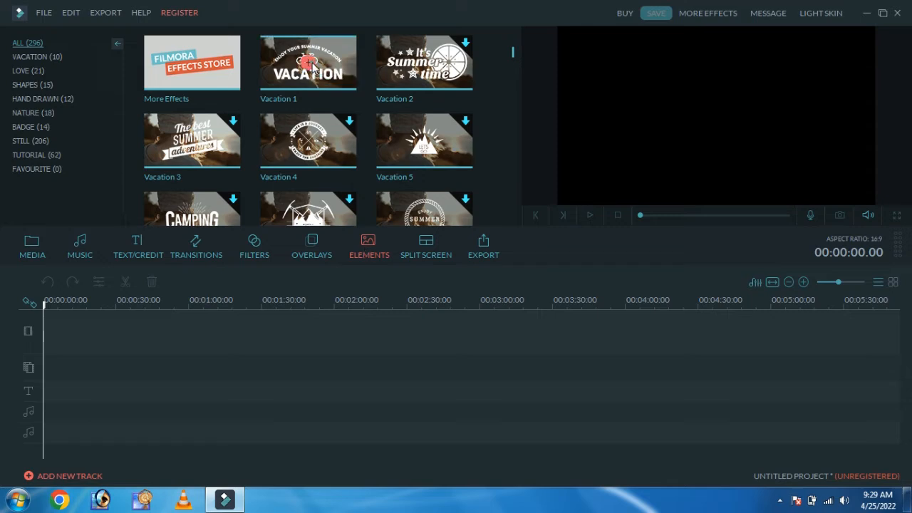
{"action": "left_click", "coordinate": [311, 64]}
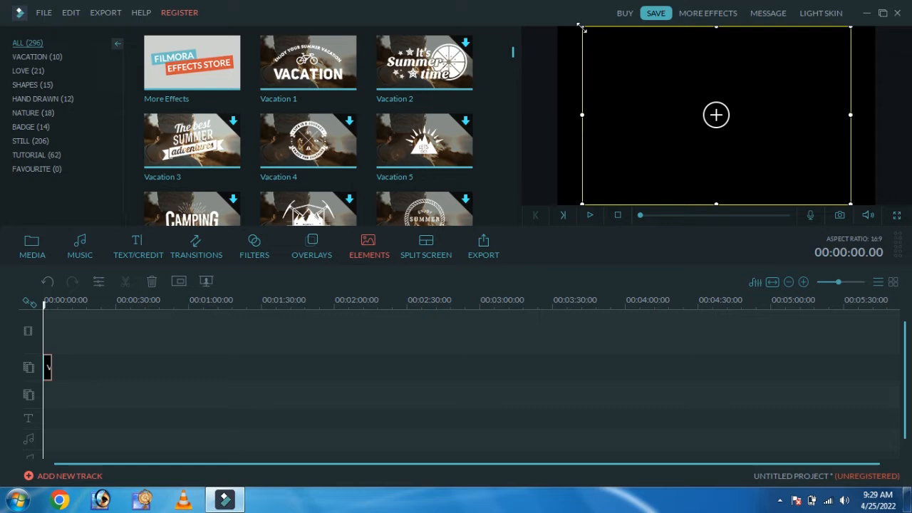
{"action": "left_click_drag", "start_coordinate": [581, 27], "coordinate": [752, 122]}
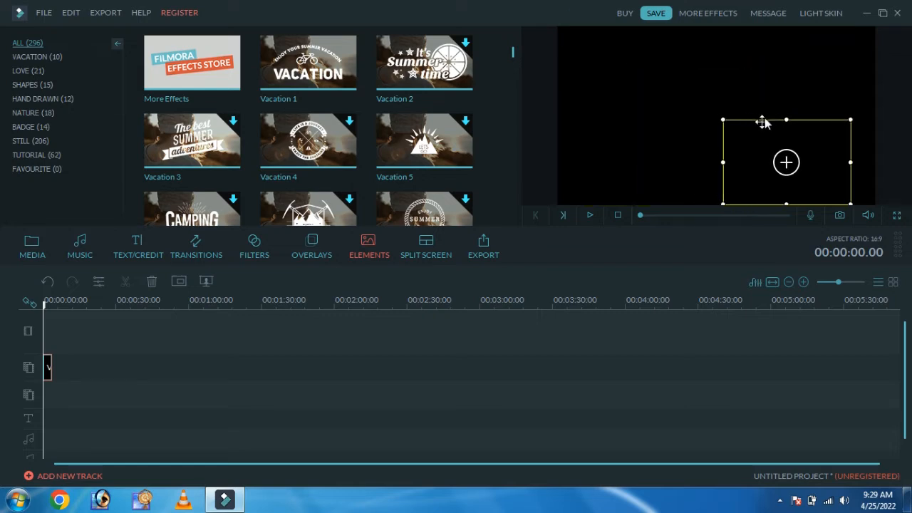
{"action": "left_click_drag", "start_coordinate": [779, 121], "coordinate": [716, 73]}
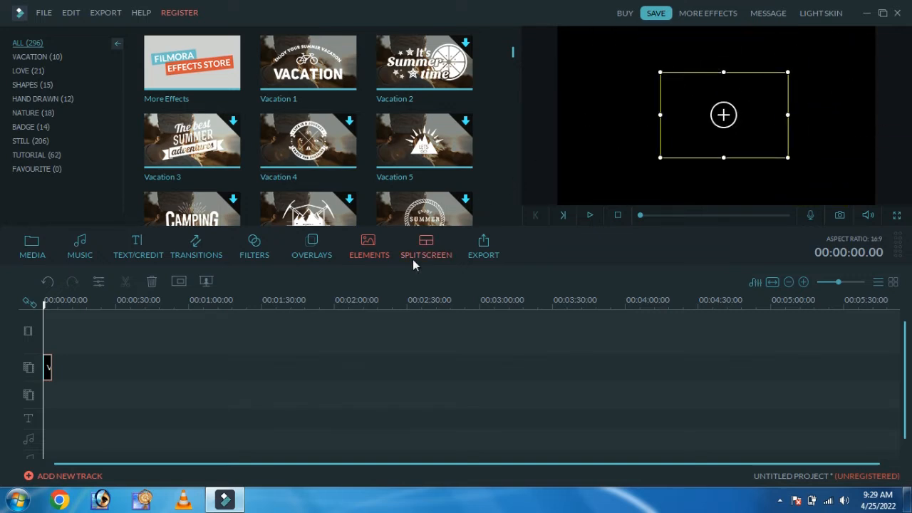
Step: Show the split-screen layouts and delete the Vacation 1 element from the timeline
{"action": "left_click", "coordinate": [431, 253]}
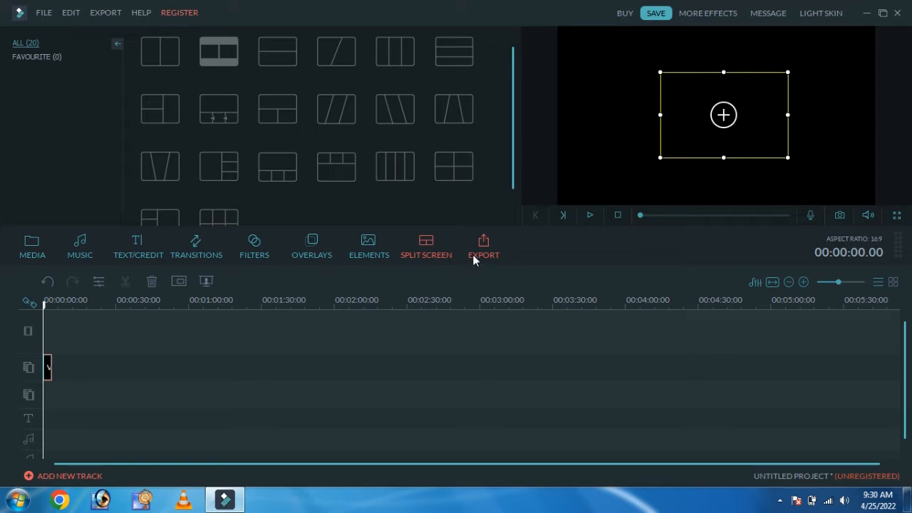
{"action": "right_click", "coordinate": [48, 365]}
{"action": "left_click", "coordinate": [82, 355]}
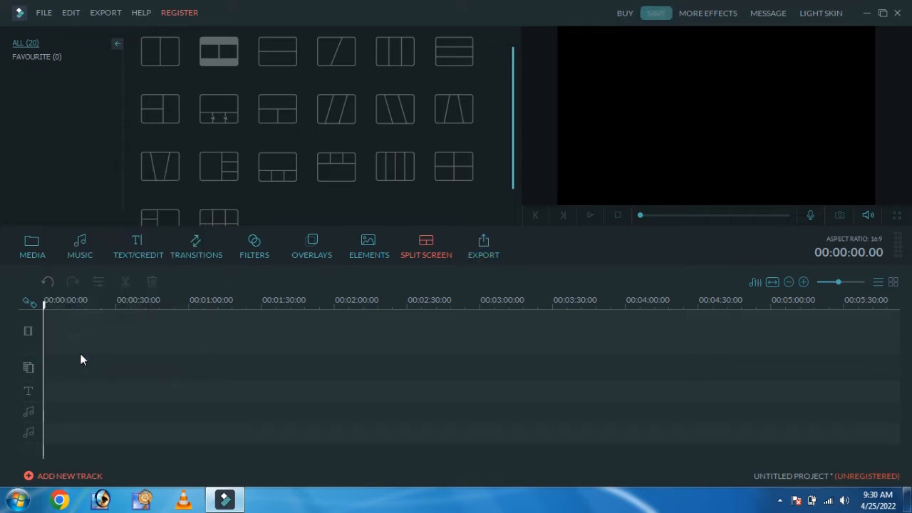
Step: Import the video VID-20150908-WA0004 from the funny clip folder on drive D into My Album 3
{"action": "left_click", "coordinate": [31, 253]}
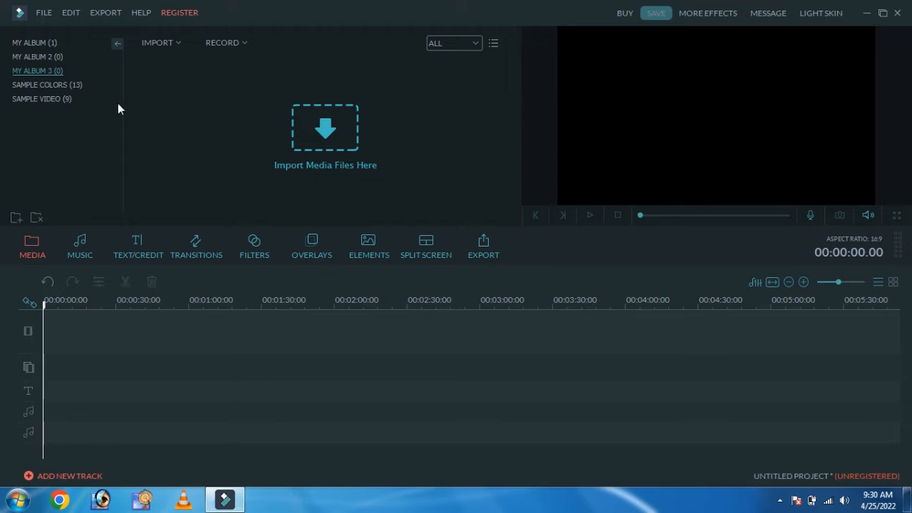
{"action": "left_click", "coordinate": [159, 43]}
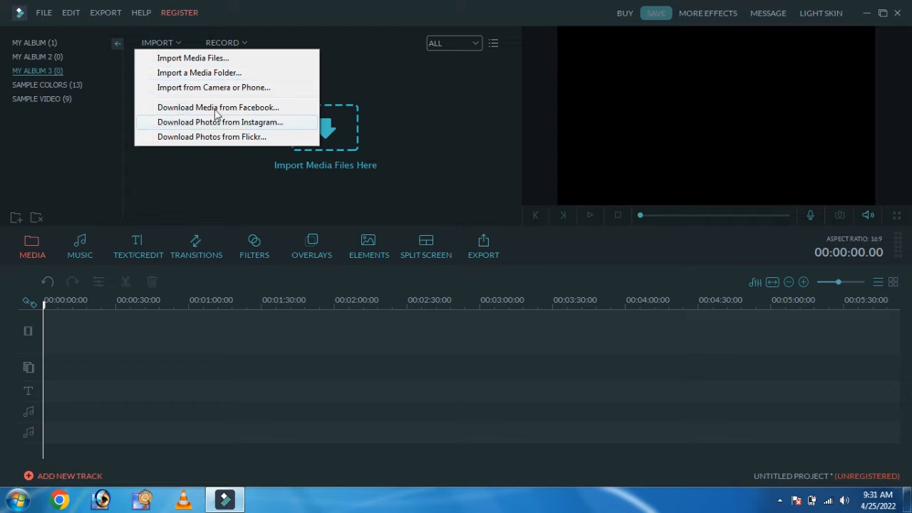
{"action": "left_click", "coordinate": [221, 59]}
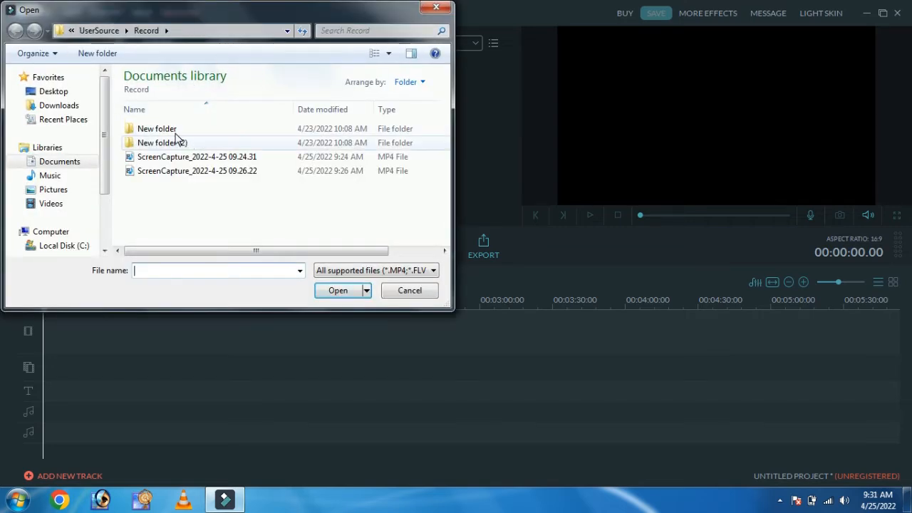
{"action": "left_click", "coordinate": [71, 245]}
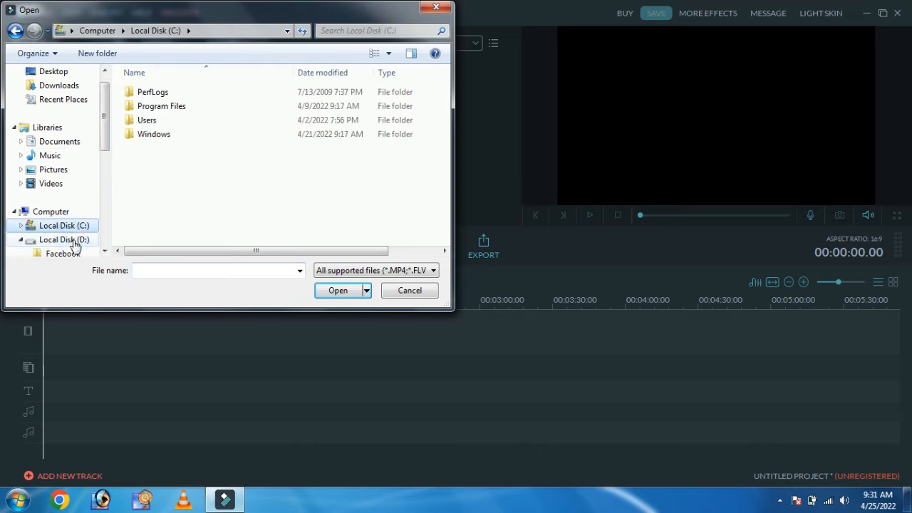
{"action": "left_click", "coordinate": [82, 243]}
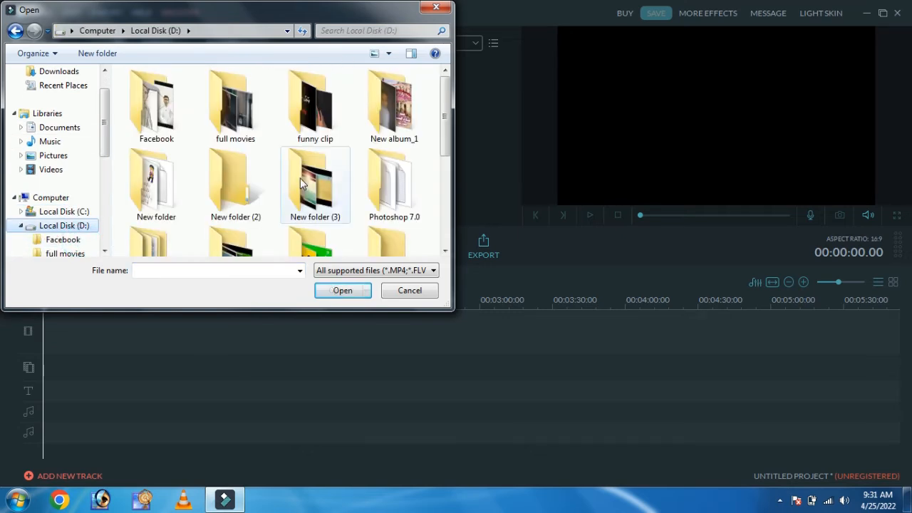
{"action": "double_click", "coordinate": [318, 129]}
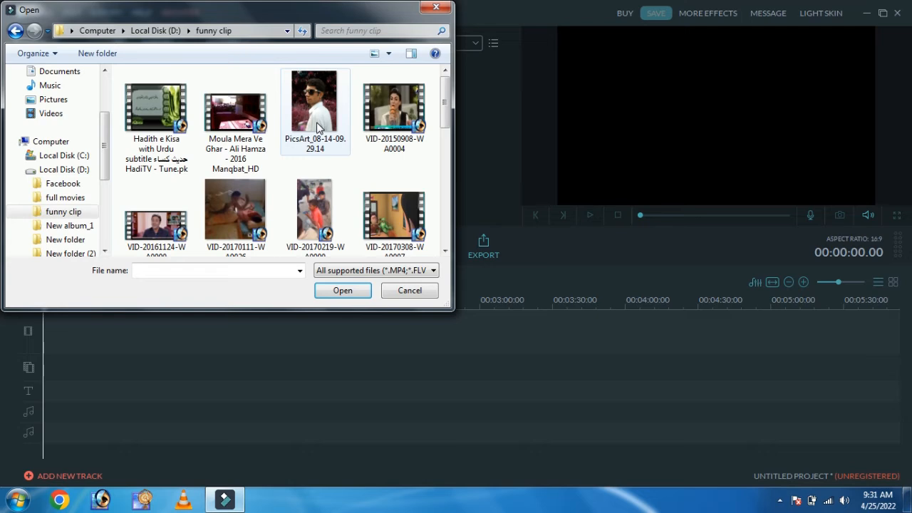
{"action": "left_click", "coordinate": [399, 123]}
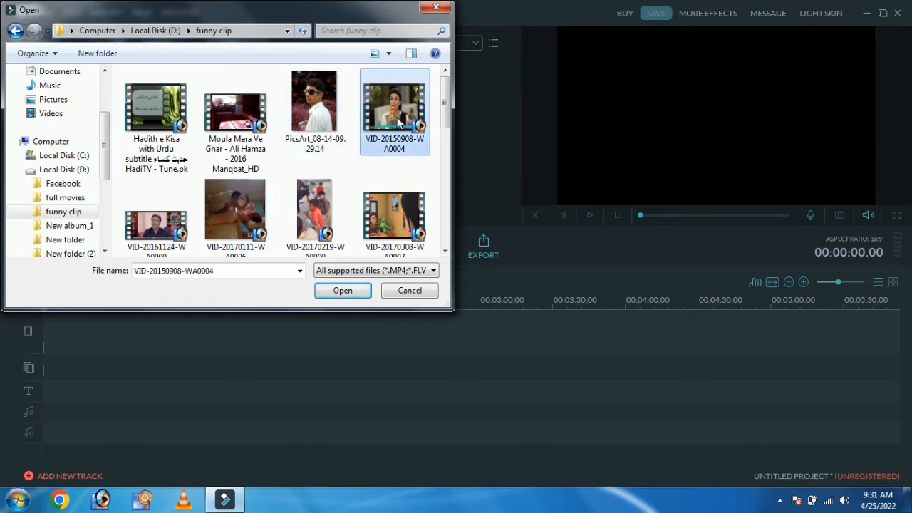
{"action": "left_click", "coordinate": [342, 290]}
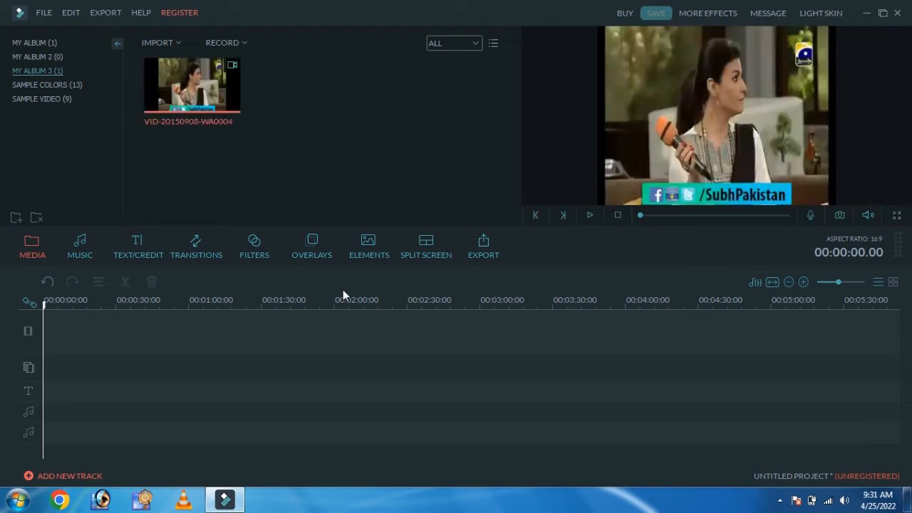
Step: Import the song 02 - Ishqedarriyaan from the audio one folder on drive E into My Album 3
{"action": "left_click", "coordinate": [165, 42]}
{"action": "left_click", "coordinate": [189, 59]}
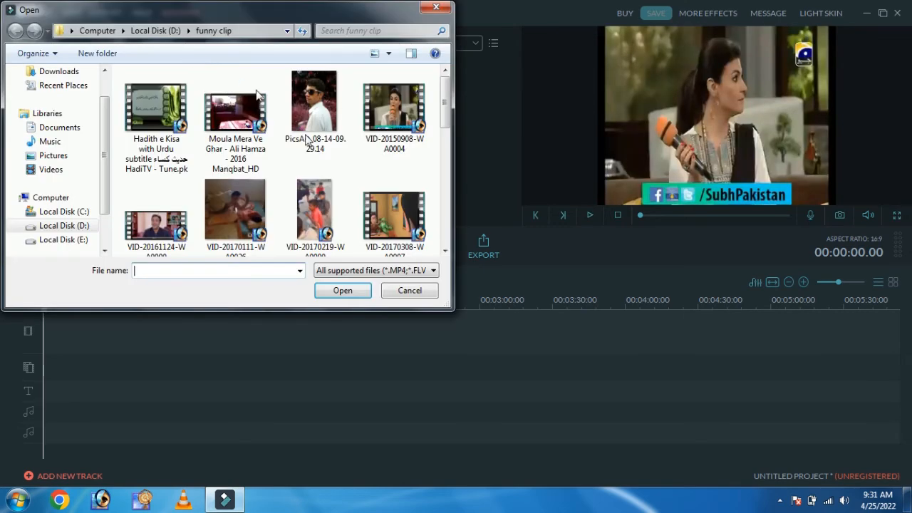
{"action": "left_click_drag", "start_coordinate": [444, 89], "coordinate": [456, 245]}
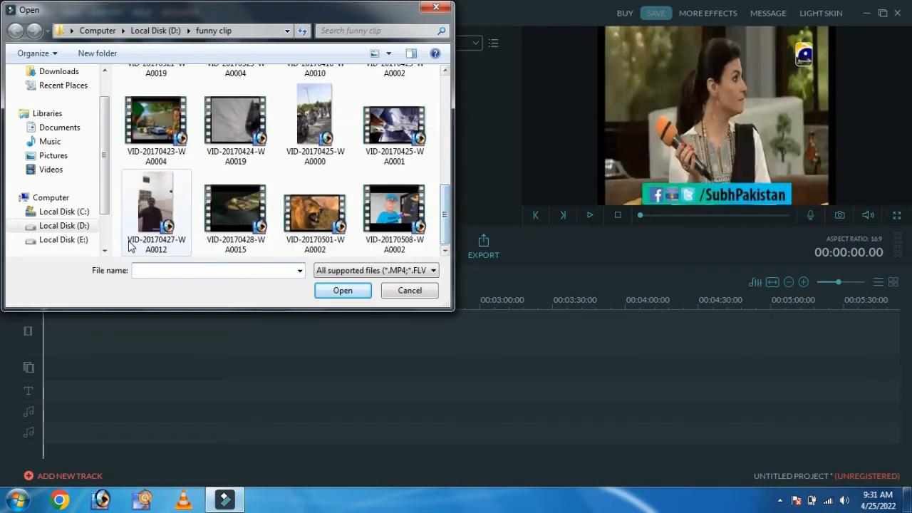
{"action": "left_click", "coordinate": [68, 242]}
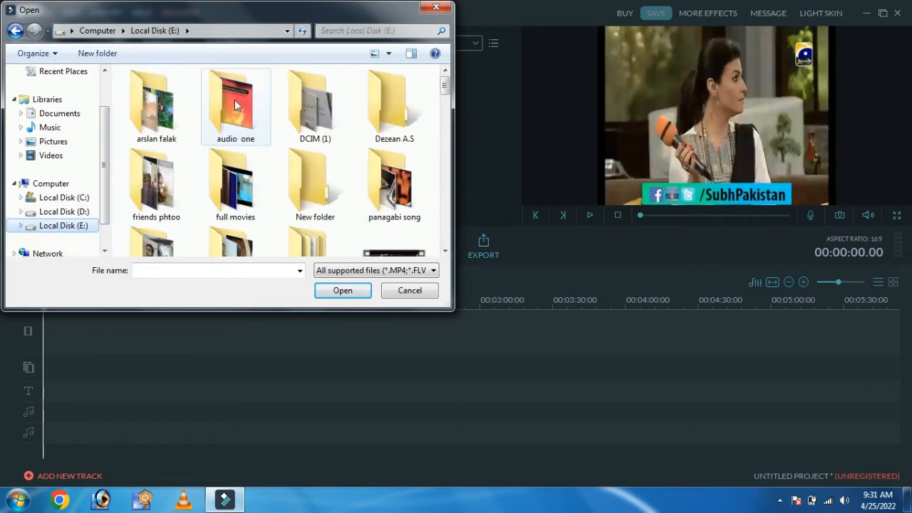
{"action": "double_click", "coordinate": [237, 105]}
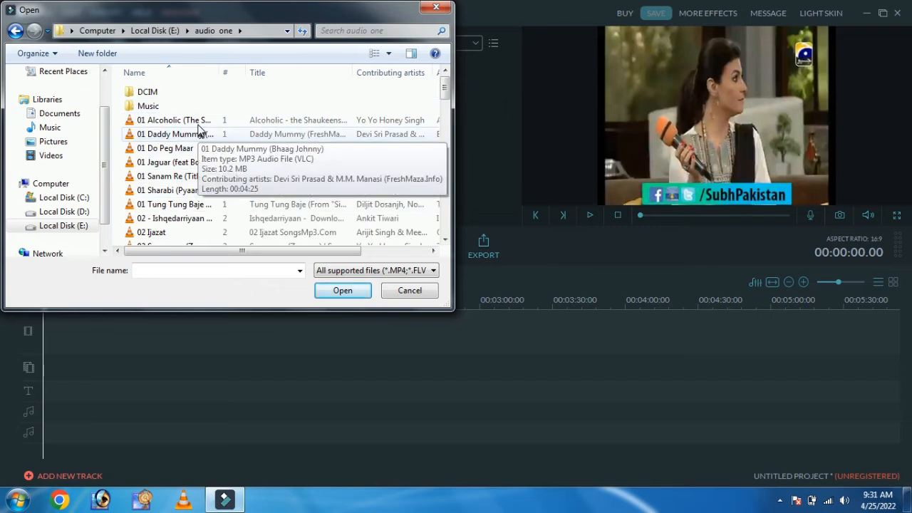
{"action": "left_click", "coordinate": [211, 218]}
{"action": "double_click", "coordinate": [211, 217]}
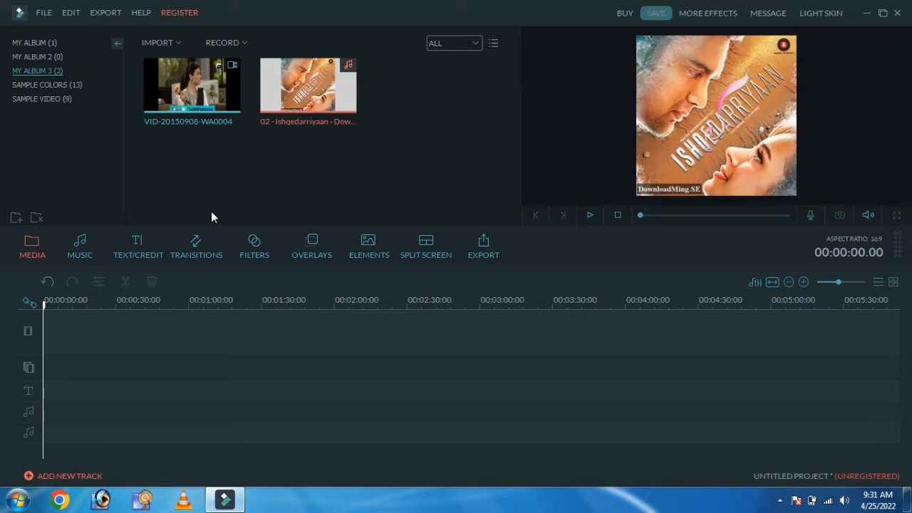
Step: Place the imported video and song on the timeline and delete both clips from it
{"action": "left_click", "coordinate": [188, 91]}
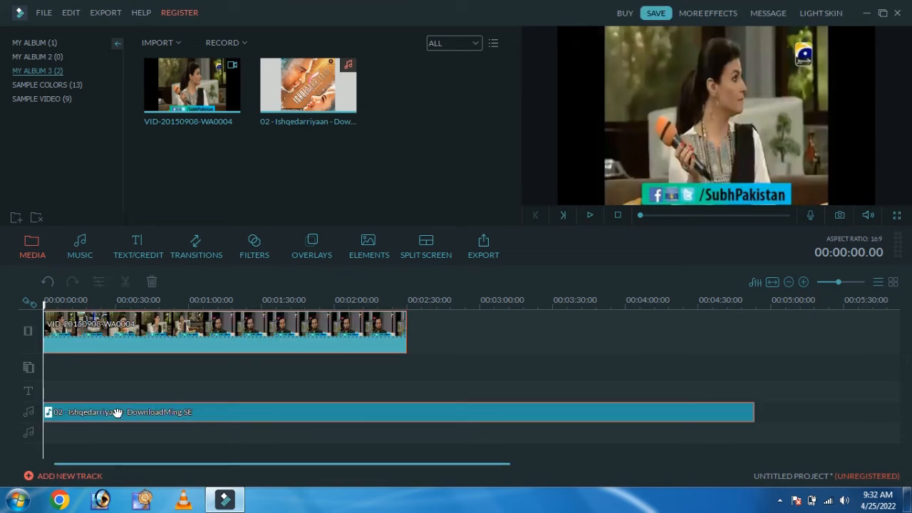
{"action": "right_click", "coordinate": [112, 415]}
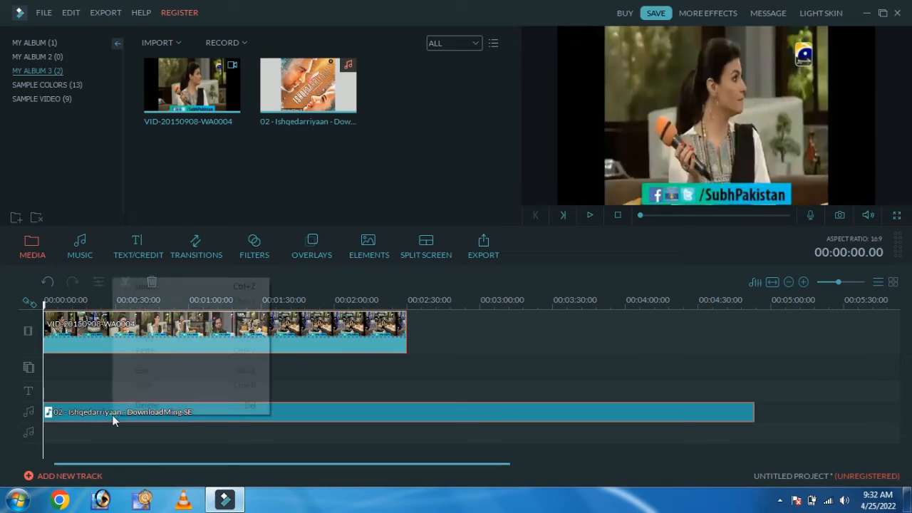
{"action": "left_click", "coordinate": [150, 408]}
Step: Place VID-20150908-WA0004 at the start of the video track and play the timeline
{"action": "left_click_drag", "start_coordinate": [189, 86], "coordinate": [58, 326]}
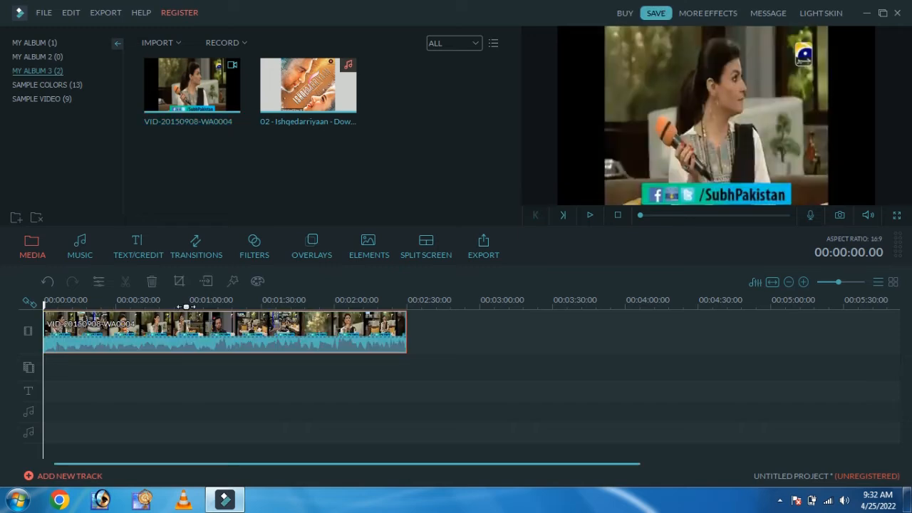
{"action": "key", "text": "space"}
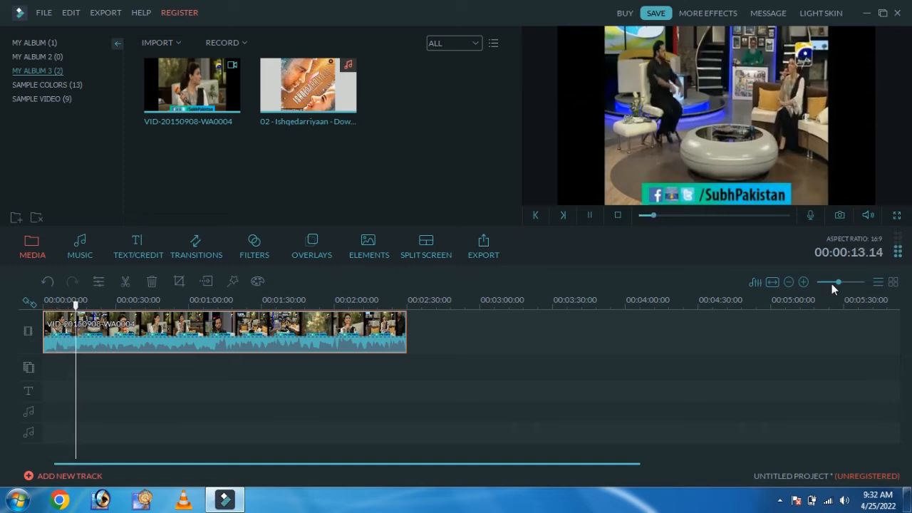
Step: Pause playback, split the video clip at 00:00:17.09, and delete the section before the split
{"action": "key", "text": "space"}
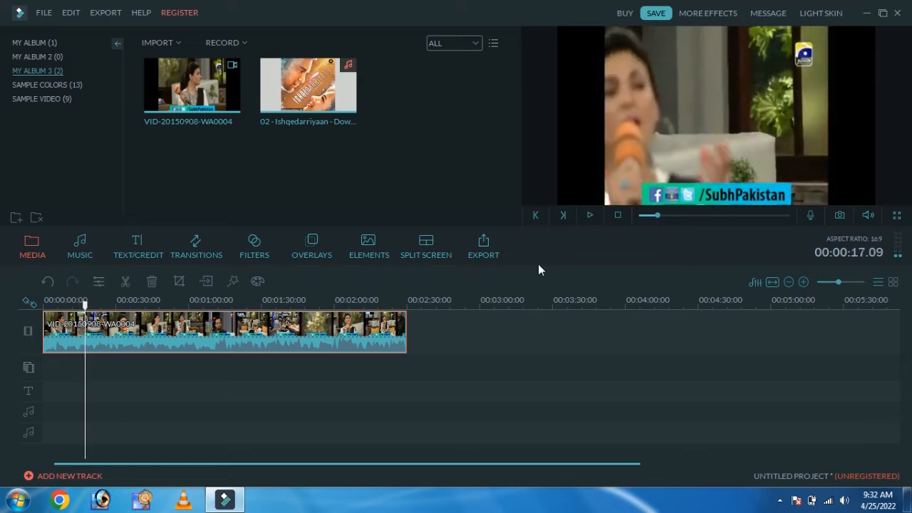
{"action": "right_click", "coordinate": [77, 331]}
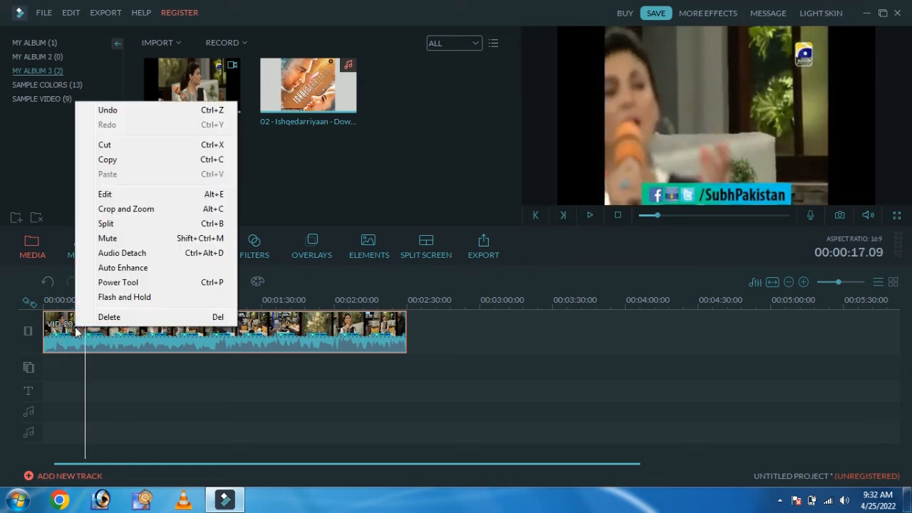
{"action": "left_click", "coordinate": [108, 230]}
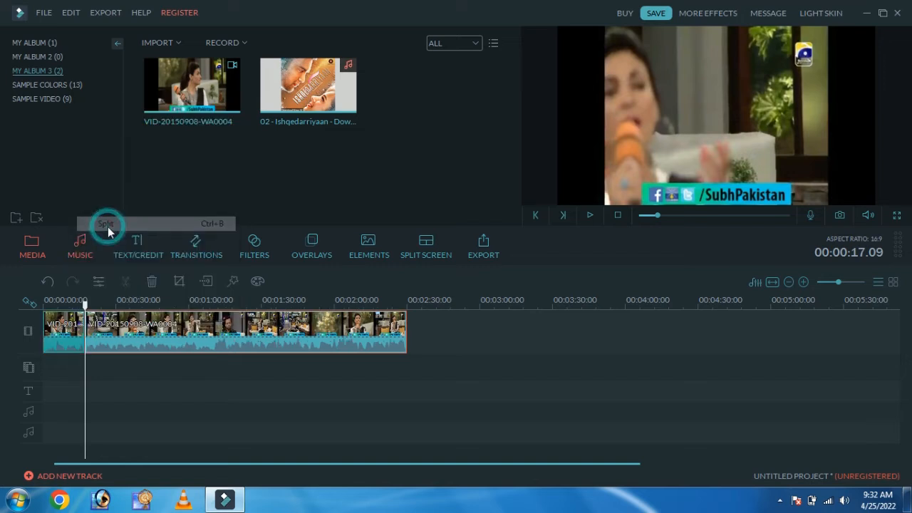
{"action": "left_click", "coordinate": [72, 344]}
{"action": "right_click", "coordinate": [72, 344]}
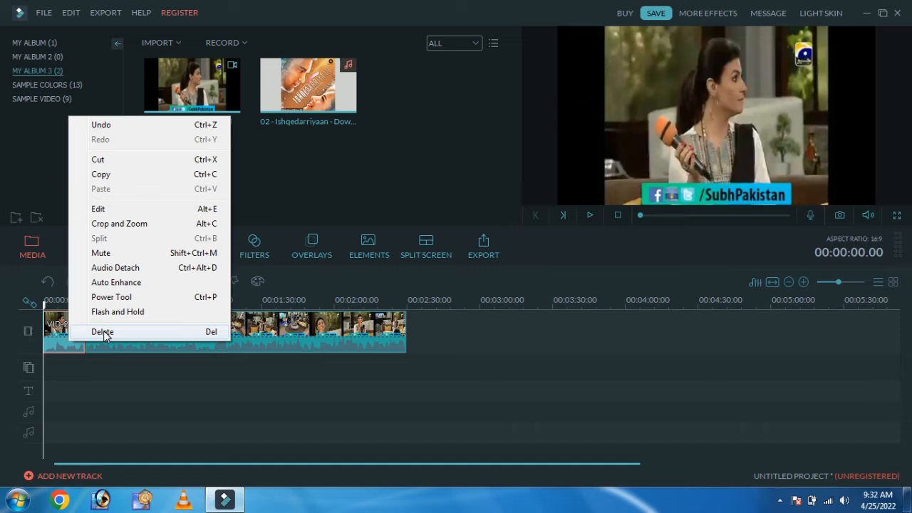
{"action": "left_click", "coordinate": [103, 333]}
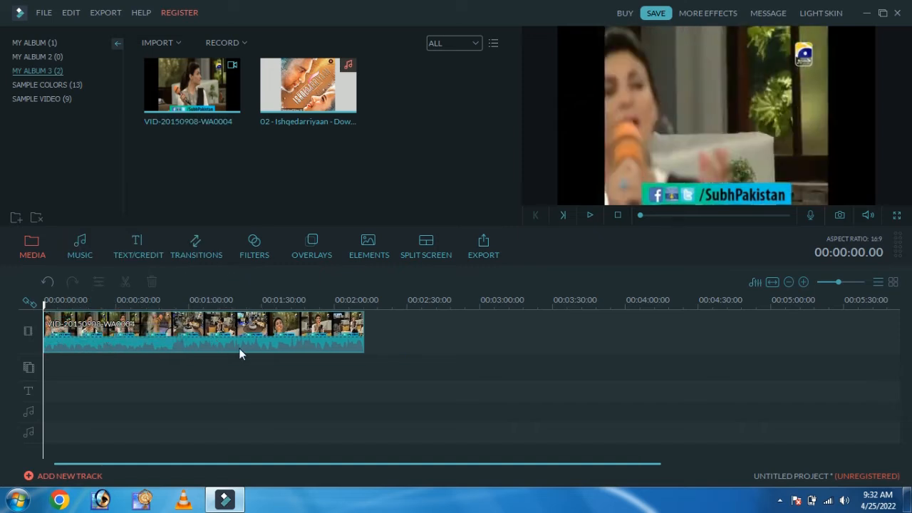
Step: Mute the video clip on the timeline and play a few seconds of it as a check
{"action": "right_click", "coordinate": [302, 334]}
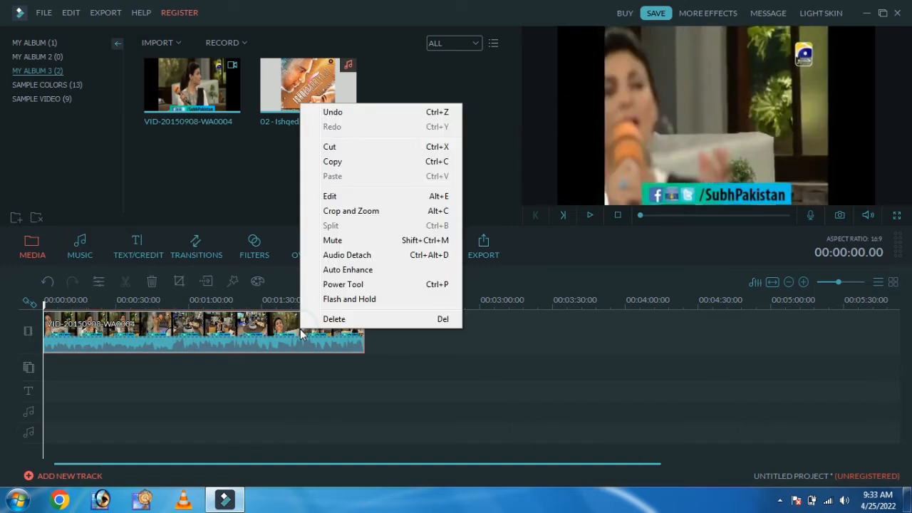
{"action": "left_click", "coordinate": [339, 245]}
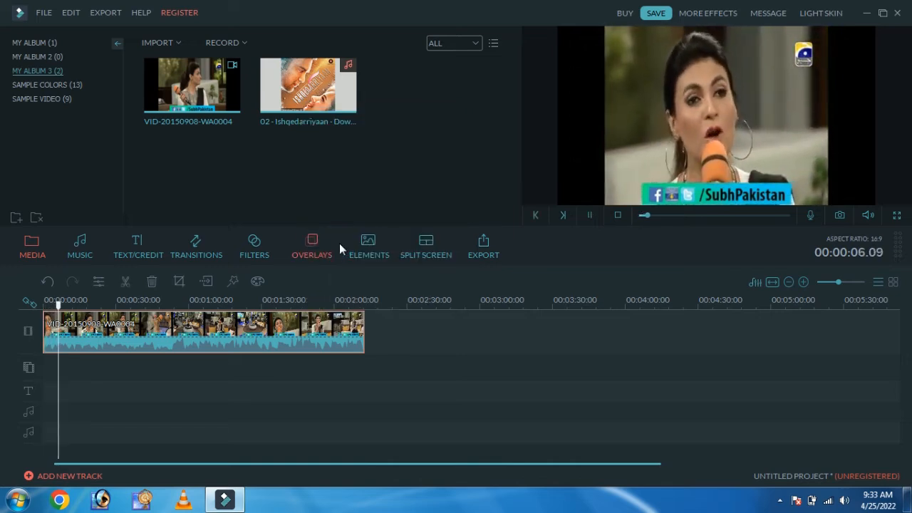
{"action": "key", "text": "space"}
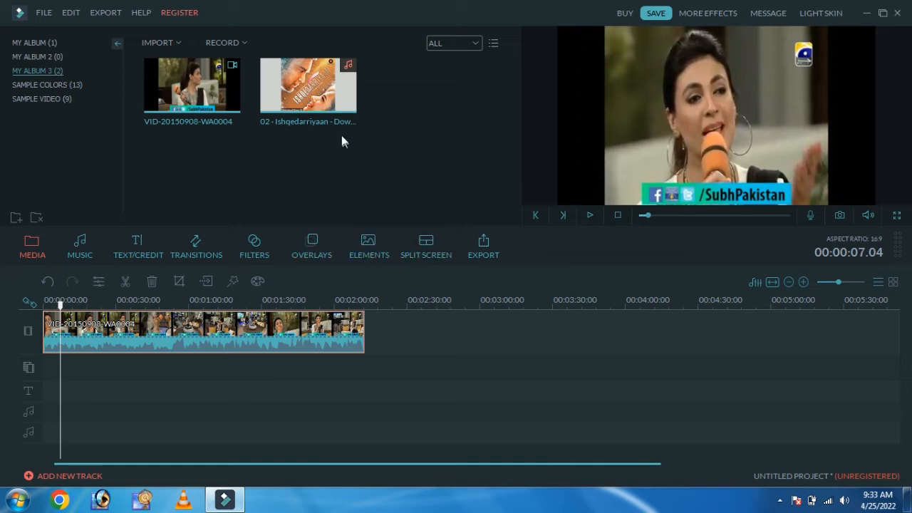
Step: Place the song 02 - Ishqedarriyaan at the start of the first audio track and play it with the video
{"action": "left_click_drag", "start_coordinate": [313, 89], "coordinate": [50, 412]}
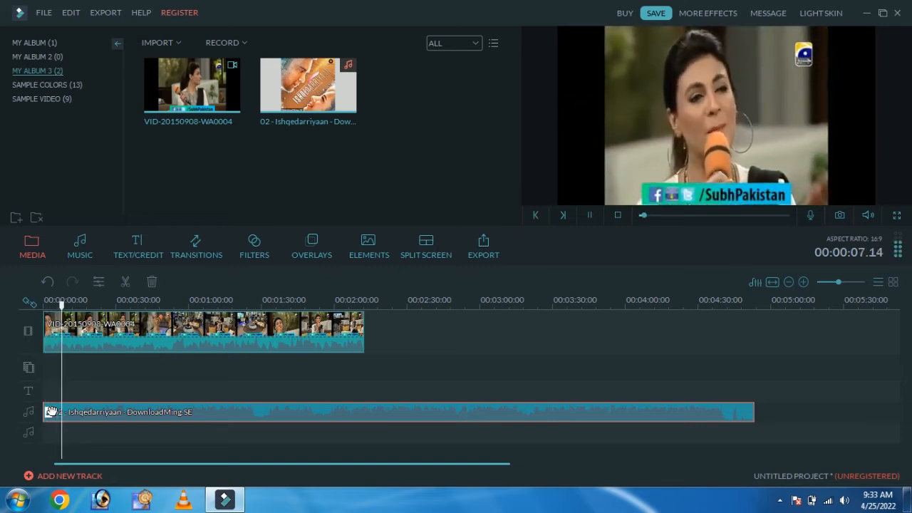
{"action": "key", "text": "space"}
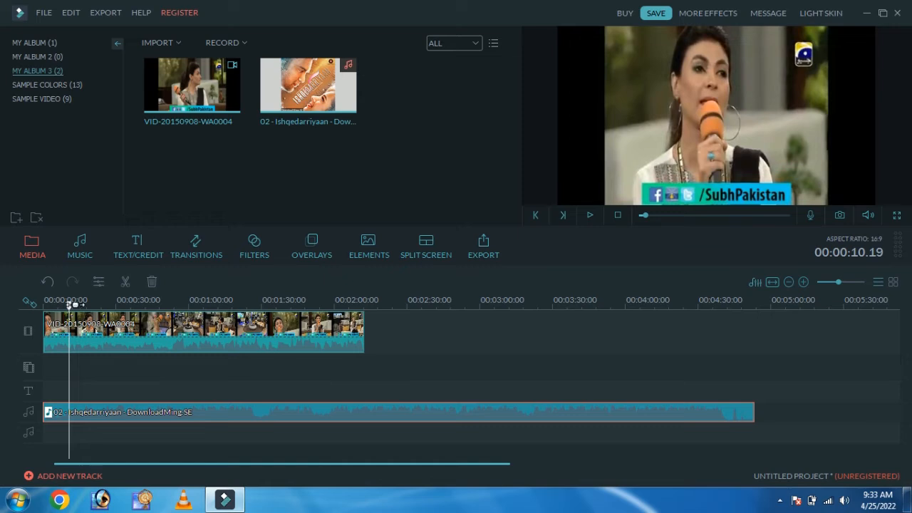
Step: Split the song at the end of the video clip, 00:02:12.02, and delete the excess part after it
{"action": "left_click_drag", "start_coordinate": [68, 304], "coordinate": [365, 306]}
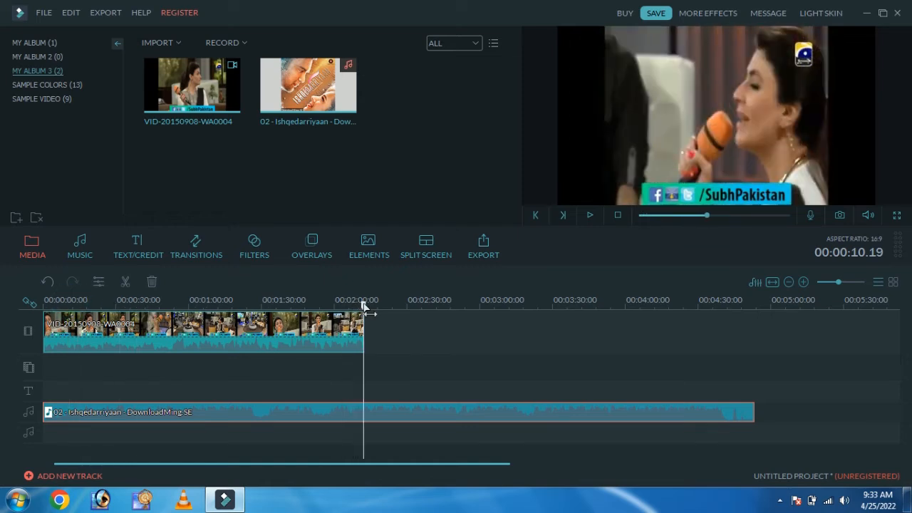
{"action": "right_click", "coordinate": [409, 418]}
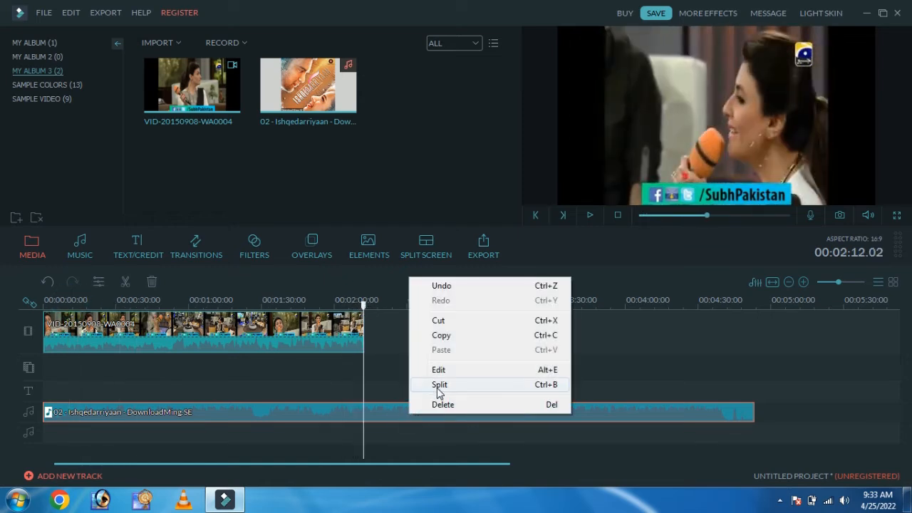
{"action": "left_click", "coordinate": [437, 389]}
{"action": "right_click", "coordinate": [421, 411]}
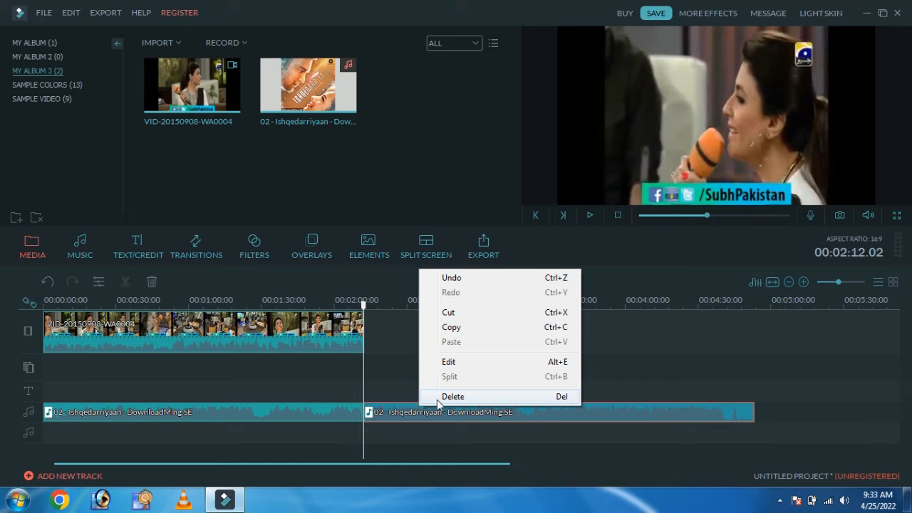
{"action": "left_click", "coordinate": [437, 399]}
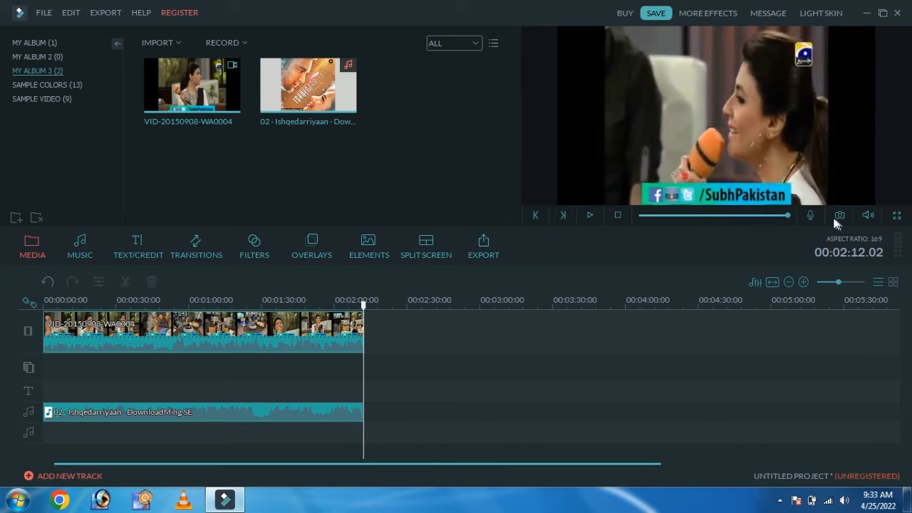
Step: Open the Record Audio dialog to view its device and input options, and close it without recording
{"action": "left_click", "coordinate": [810, 216]}
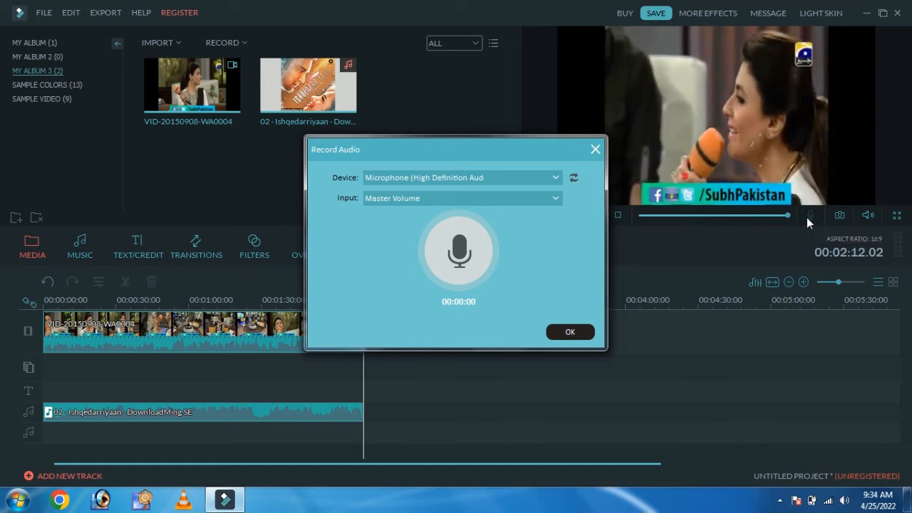
{"action": "left_click", "coordinate": [570, 333]}
{"action": "left_click", "coordinate": [789, 282]}
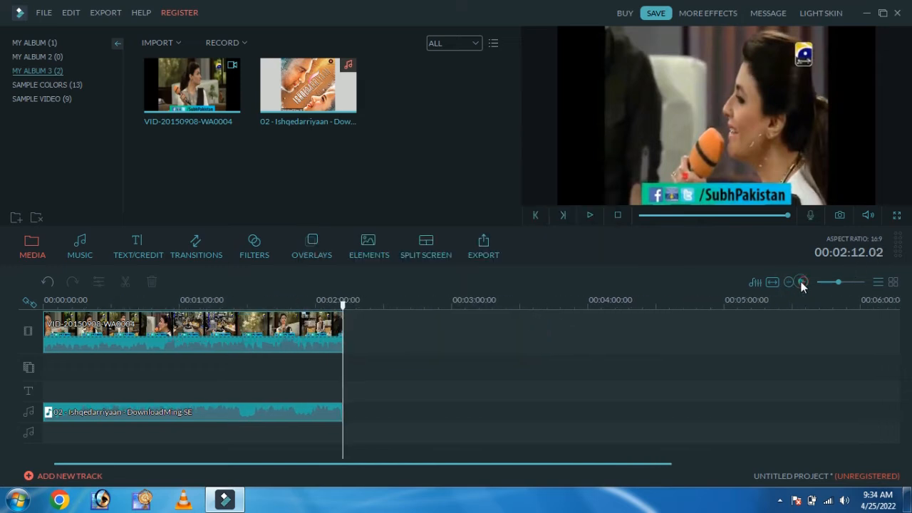
{"action": "left_click", "coordinate": [803, 282]}
{"action": "left_click", "coordinate": [803, 282]}
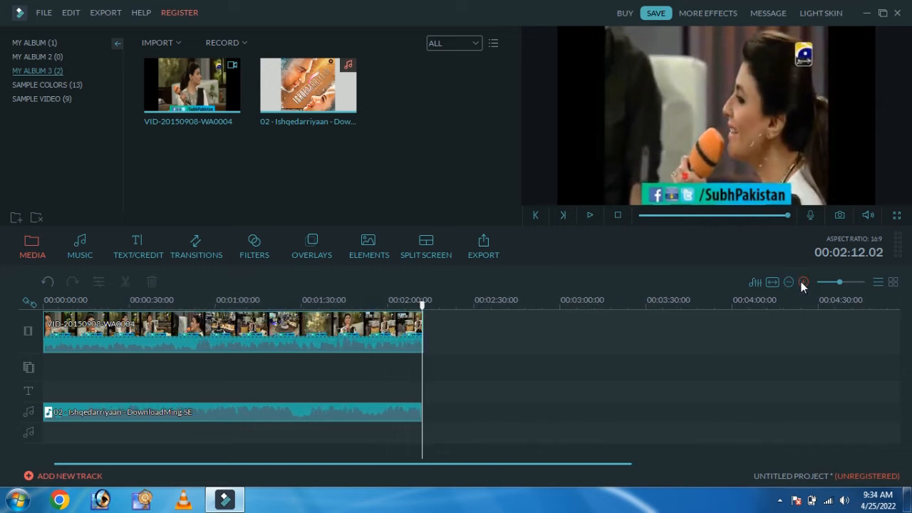
{"action": "left_click", "coordinate": [803, 282]}
{"action": "left_click", "coordinate": [803, 284]}
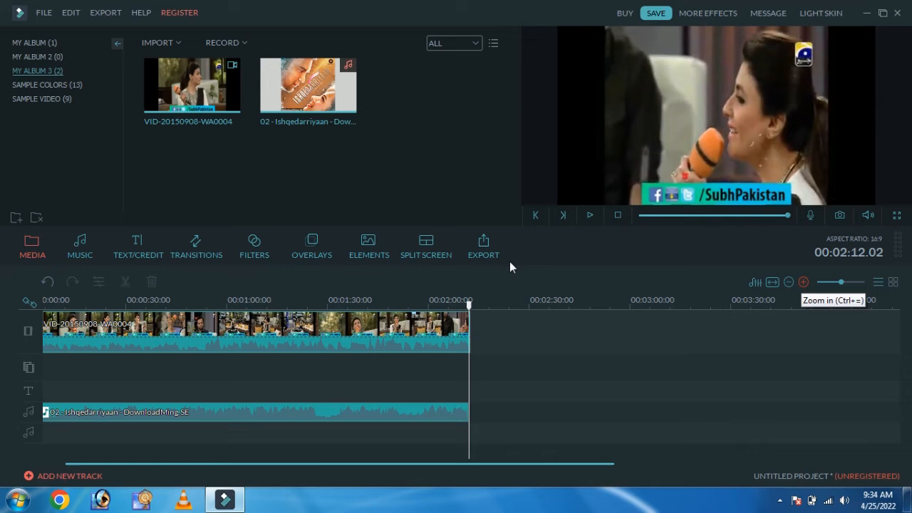
{"action": "left_click", "coordinate": [790, 282]}
{"action": "left_click", "coordinate": [791, 282]}
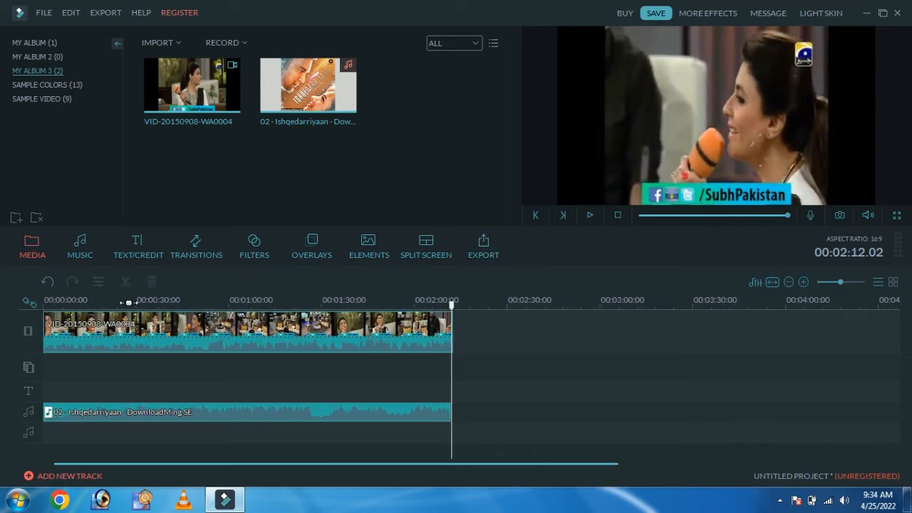
Step: Open the video clip's edit settings and set saturation to 1, brightness to -3 and tint to -16
{"action": "left_click", "coordinate": [93, 320]}
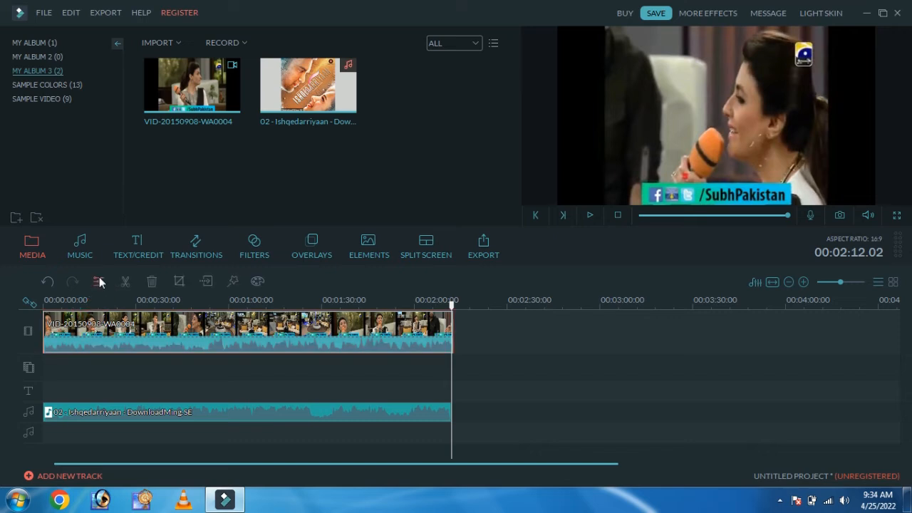
{"action": "left_click", "coordinate": [99, 282]}
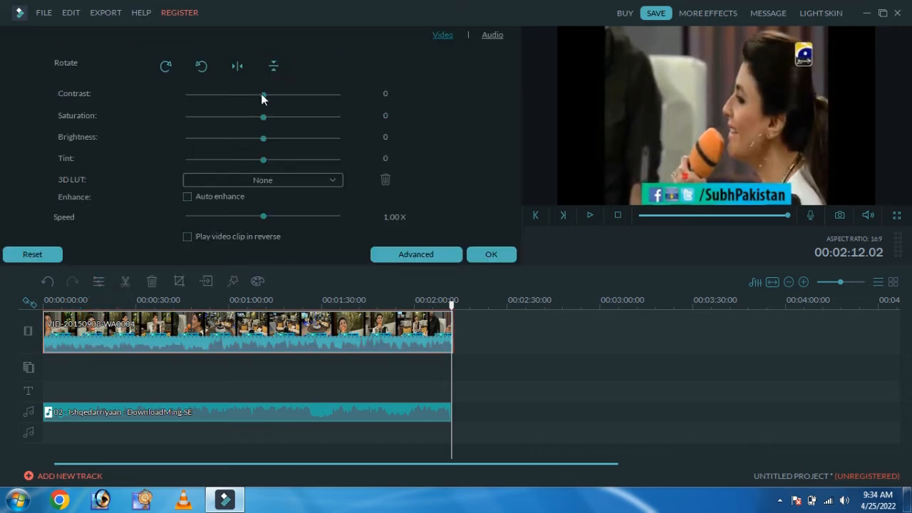
{"action": "left_click_drag", "start_coordinate": [264, 99], "coordinate": [301, 139]}
{"action": "left_click_drag", "start_coordinate": [236, 138], "coordinate": [251, 162]}
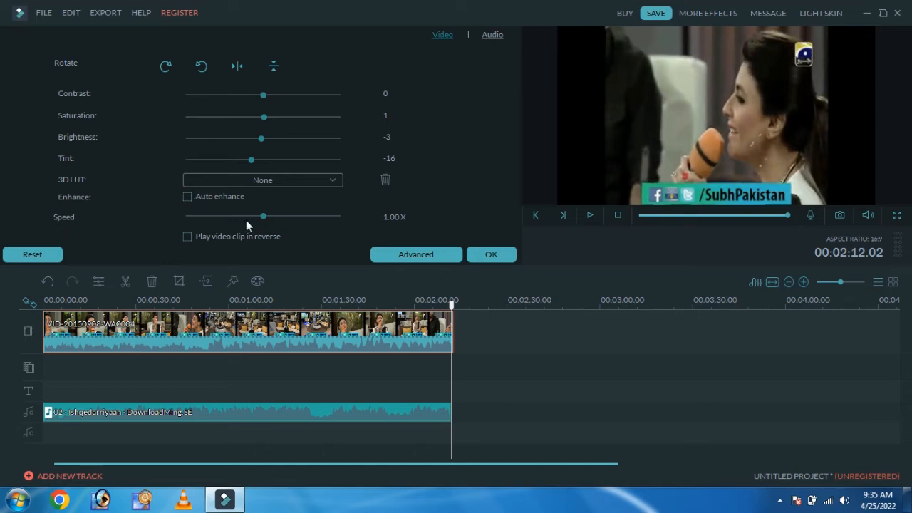
Step: Try a playback speed above 1.00X on the video clip, apply it, and preview the result briefly
{"action": "left_click_drag", "start_coordinate": [263, 215], "coordinate": [283, 222]}
{"action": "left_click", "coordinate": [484, 256]}
{"action": "key", "text": "space"}
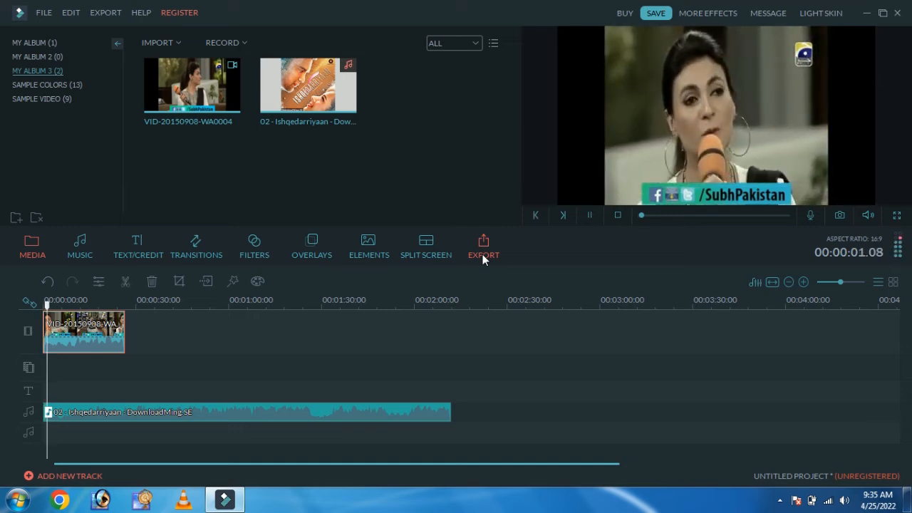
{"action": "key", "text": "space"}
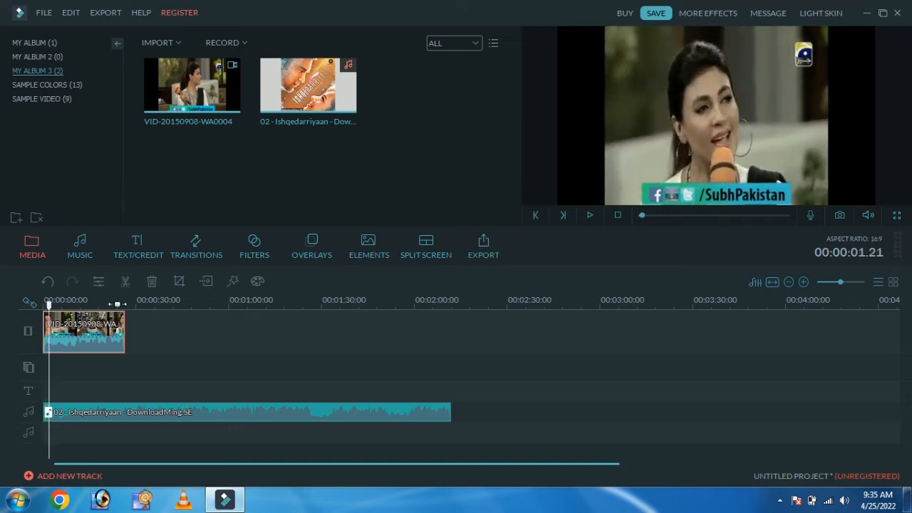
Step: Slow the video clip down to a speed of 0.20X, apply it, and preview the slow motion
{"action": "left_click", "coordinate": [97, 281]}
{"action": "left_click_drag", "start_coordinate": [324, 220], "coordinate": [190, 219]}
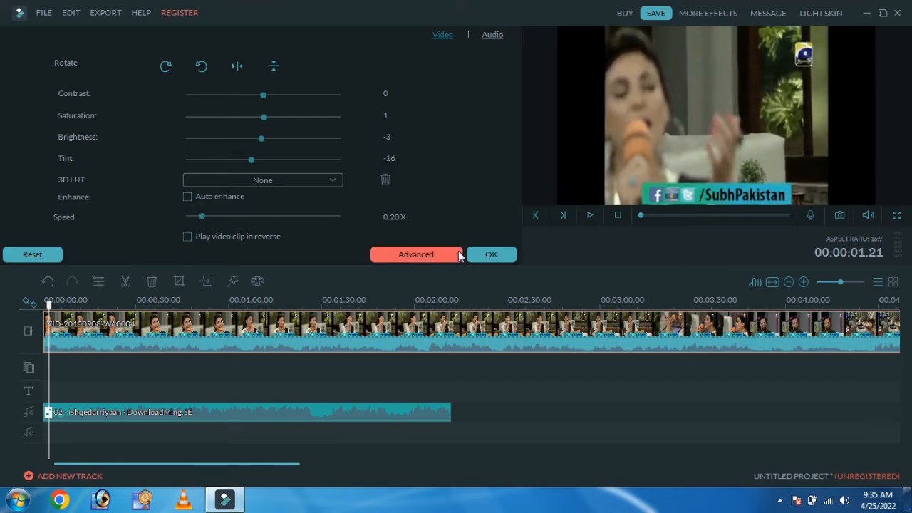
{"action": "left_click", "coordinate": [491, 254]}
{"action": "key", "text": "space"}
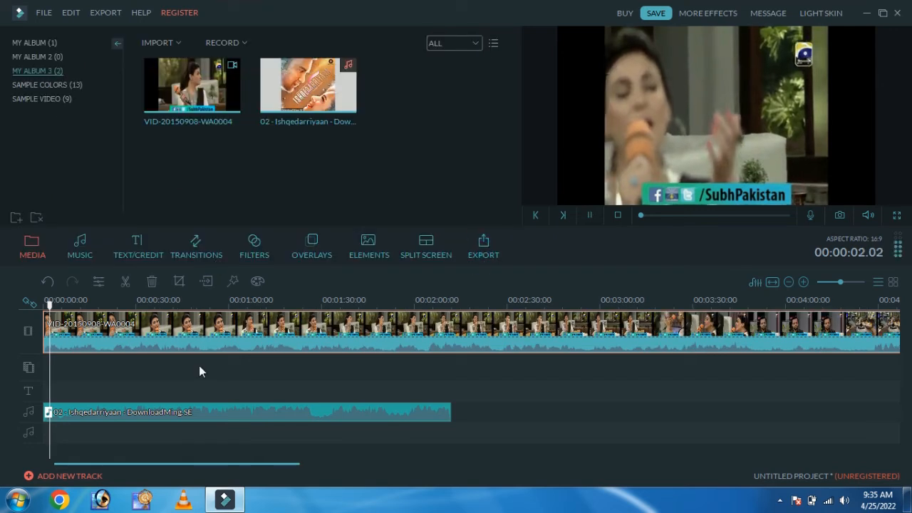
{"action": "key", "text": "space"}
Step: Set the video clip's speed to 1.00X and apply the edit settings
{"action": "left_click", "coordinate": [99, 281]}
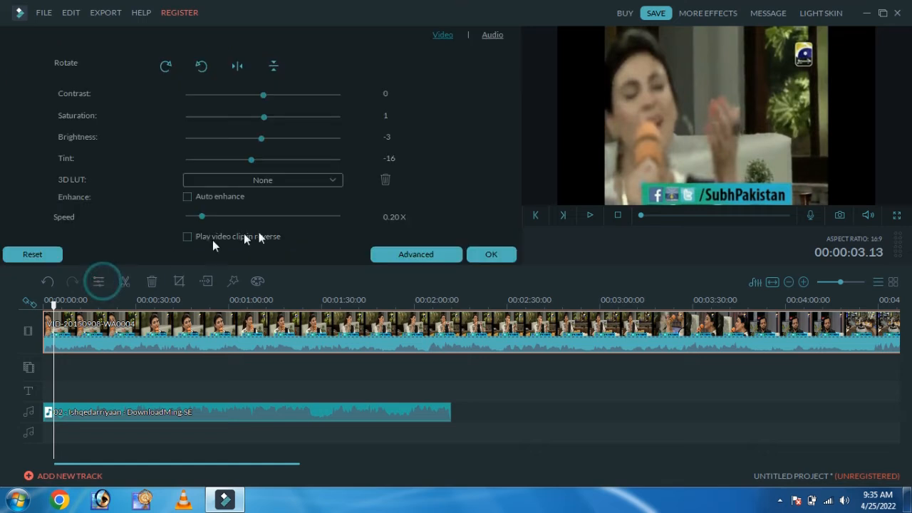
{"action": "left_click_drag", "start_coordinate": [247, 221], "coordinate": [259, 225]}
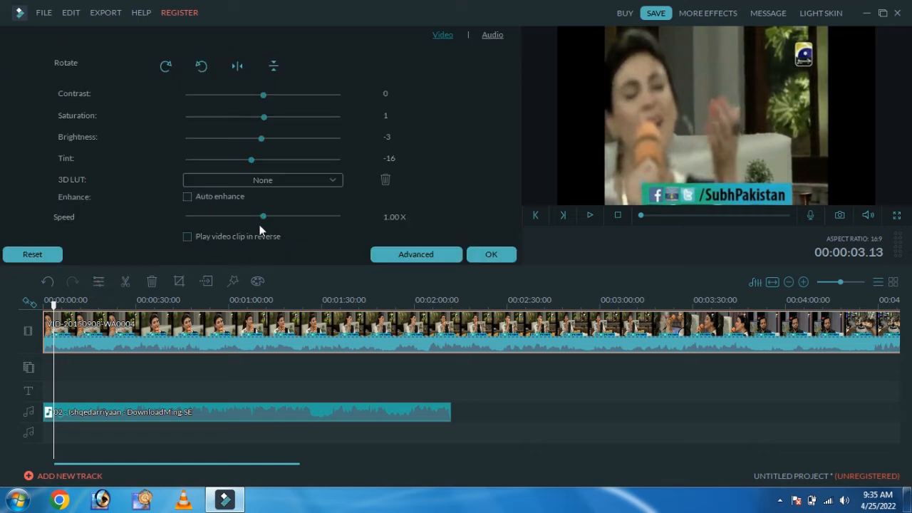
{"action": "left_click", "coordinate": [484, 256]}
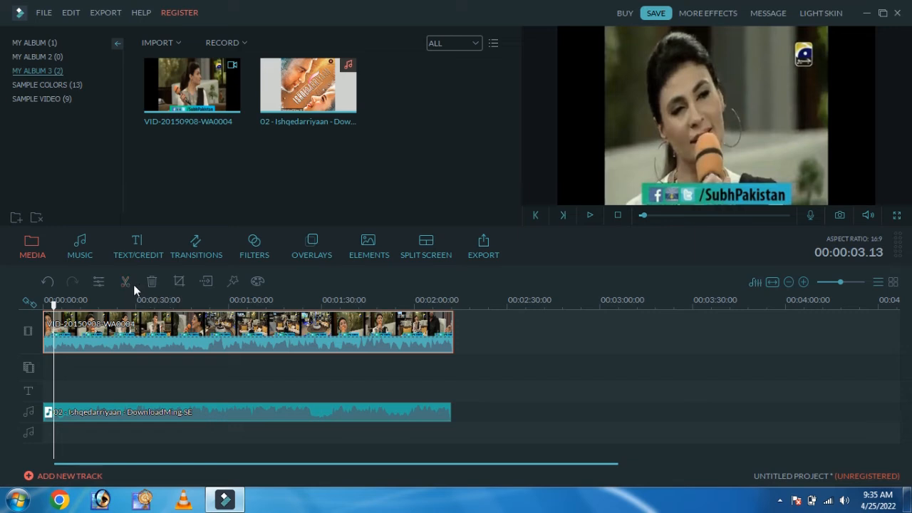
Step: Crop the video clip with the 4:3 constraint to 392 × 294, cutting into the black side borders
{"action": "left_click", "coordinate": [179, 282]}
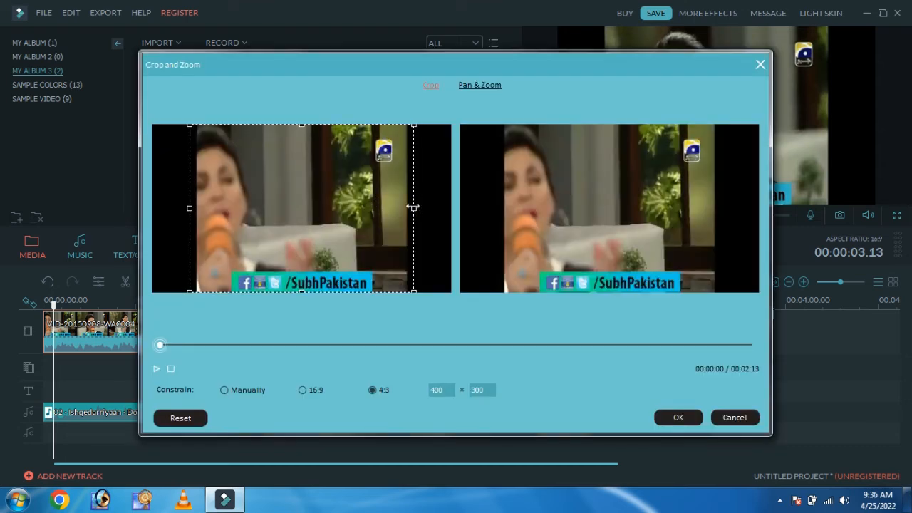
{"action": "left_click_drag", "start_coordinate": [414, 207], "coordinate": [408, 206]}
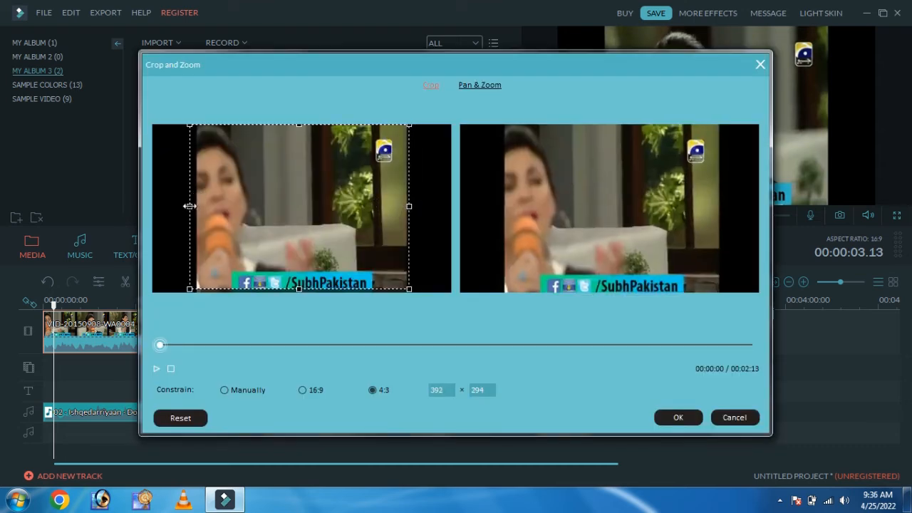
{"action": "left_click_drag", "start_coordinate": [190, 206], "coordinate": [194, 205]}
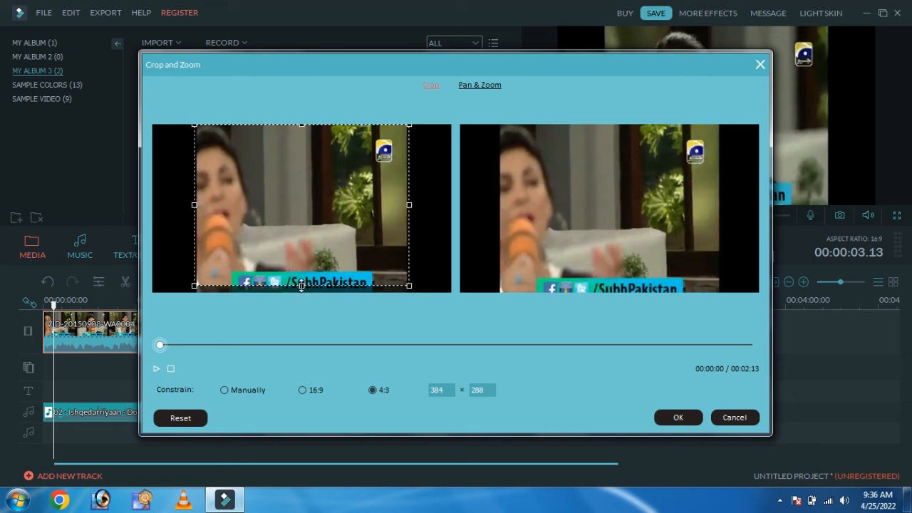
{"action": "left_click_drag", "start_coordinate": [301, 285], "coordinate": [302, 290]}
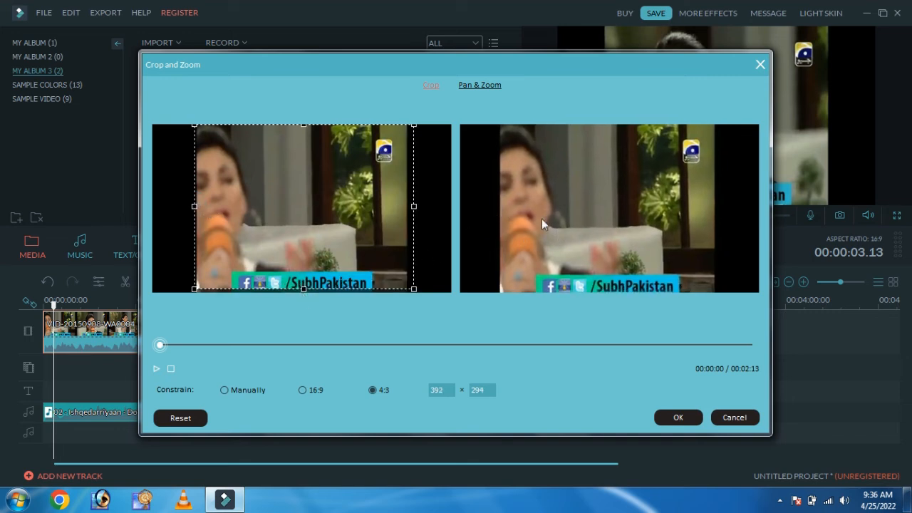
{"action": "left_click", "coordinate": [685, 418]}
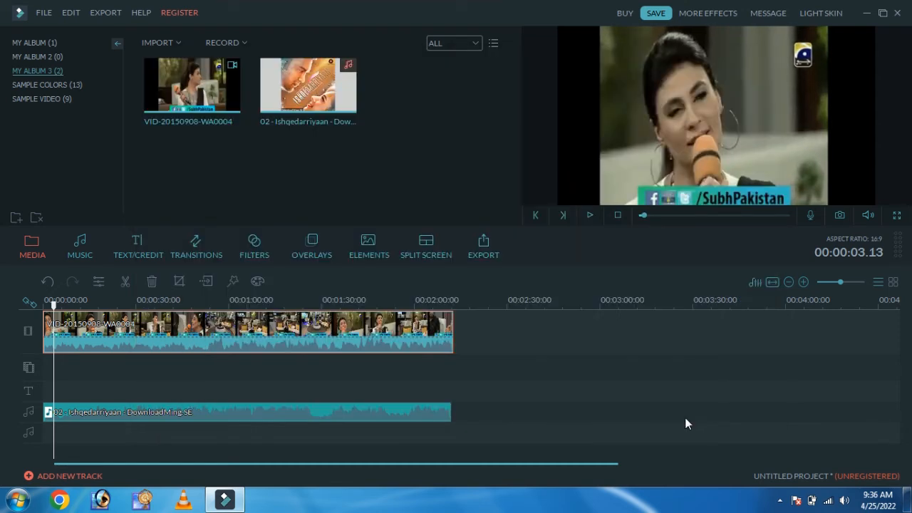
Step: Apply Flash and Hold to the video clip at 00:00:03.13 to insert a freeze frame there
{"action": "left_click", "coordinate": [209, 283]}
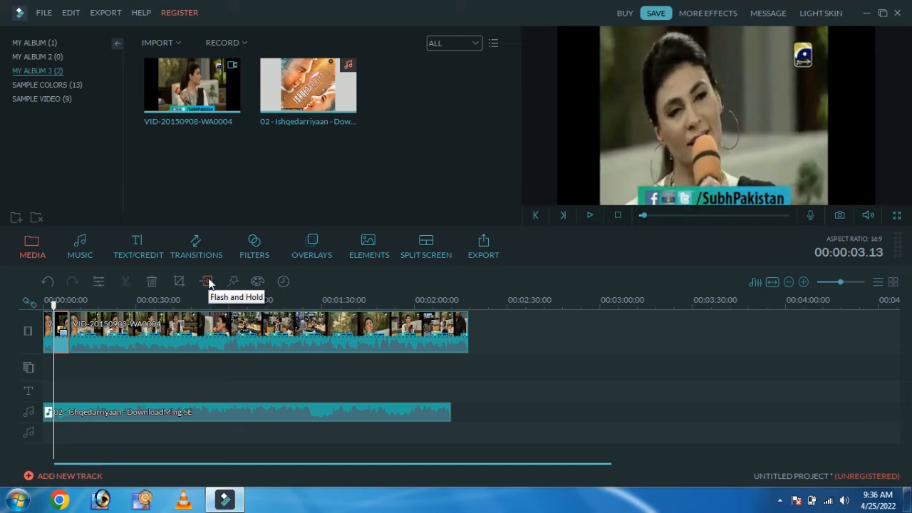
Step: Examine the Power Tool effects and the Advanced Color Tuning adjustments for the freeze-frame clip, accepting both dialogs without changes
{"action": "left_click", "coordinate": [232, 282]}
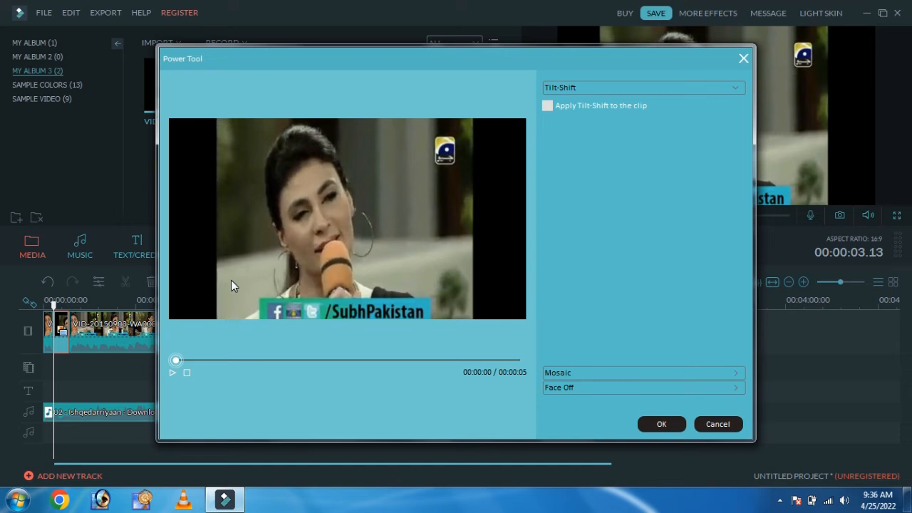
{"action": "left_click", "coordinate": [657, 424]}
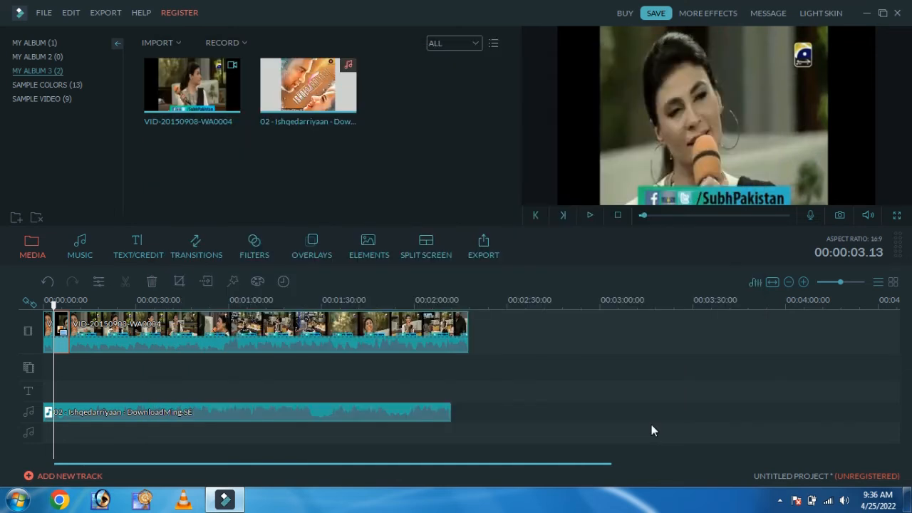
{"action": "left_click", "coordinate": [258, 282]}
{"action": "left_click", "coordinate": [249, 166]}
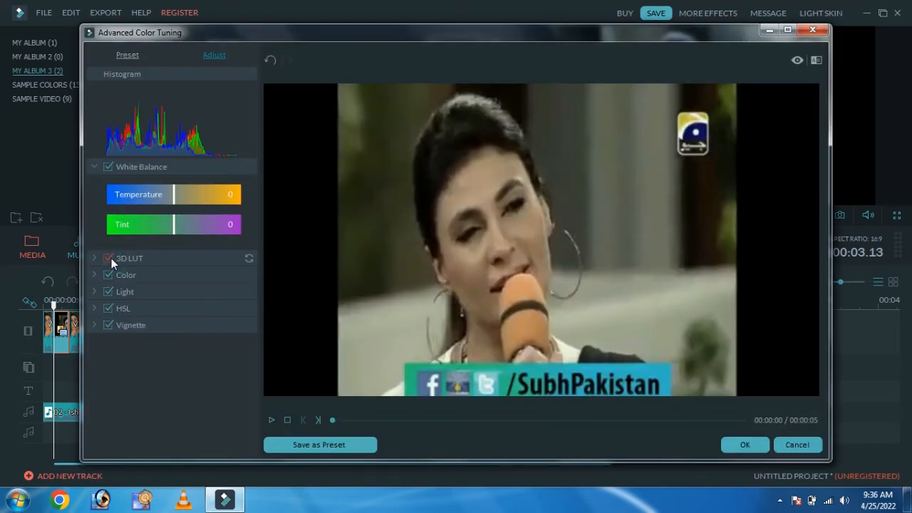
{"action": "left_click", "coordinate": [735, 449]}
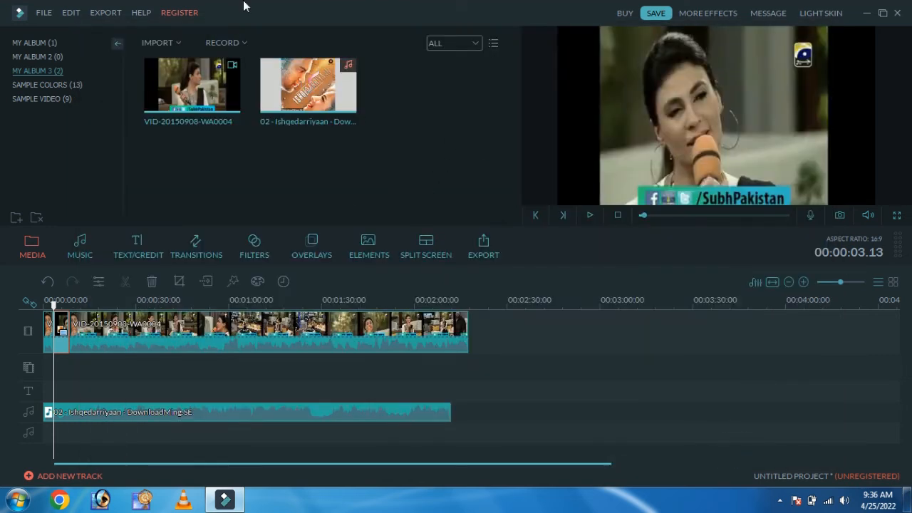
Step: View the available recording sources and raise the preview volume to its maximum
{"action": "left_click", "coordinate": [244, 43]}
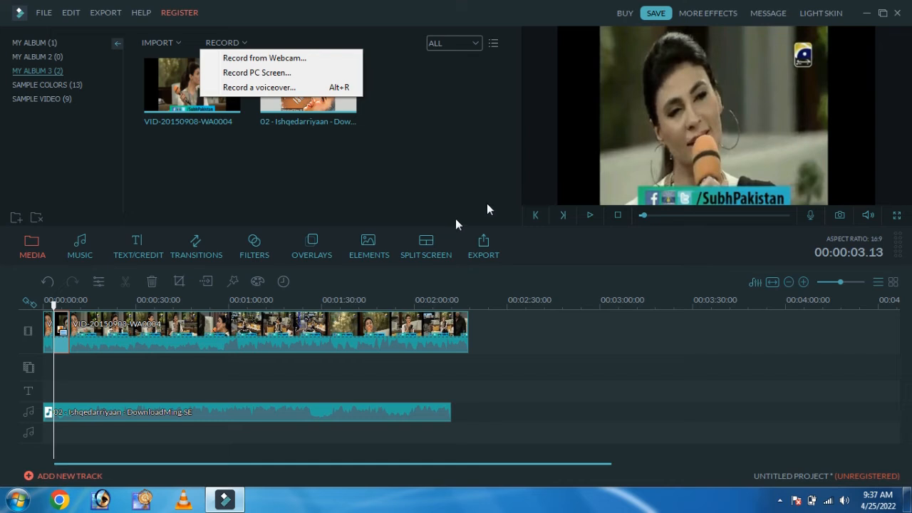
{"action": "left_click", "coordinate": [866, 216]}
{"action": "left_click_drag", "start_coordinate": [870, 165], "coordinate": [871, 157]}
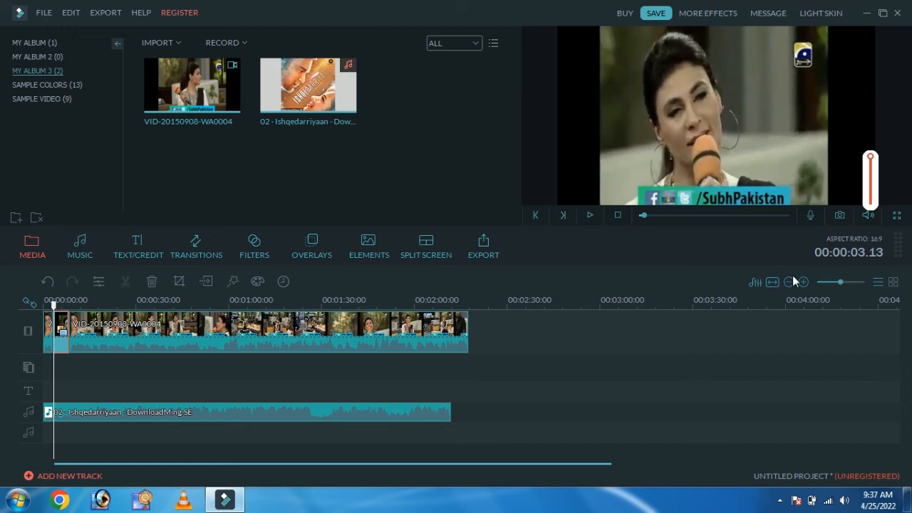
{"action": "left_click", "coordinate": [868, 216]}
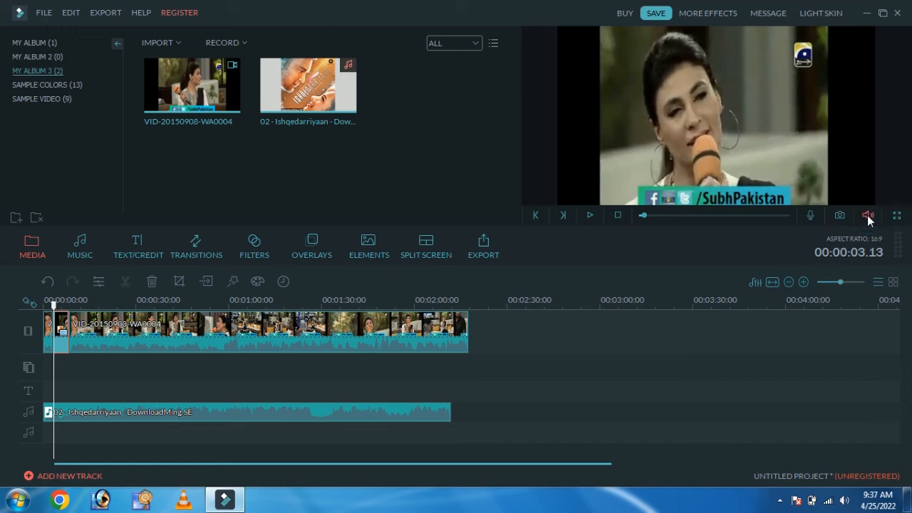
{"action": "mouse_move", "coordinate": [868, 218]}
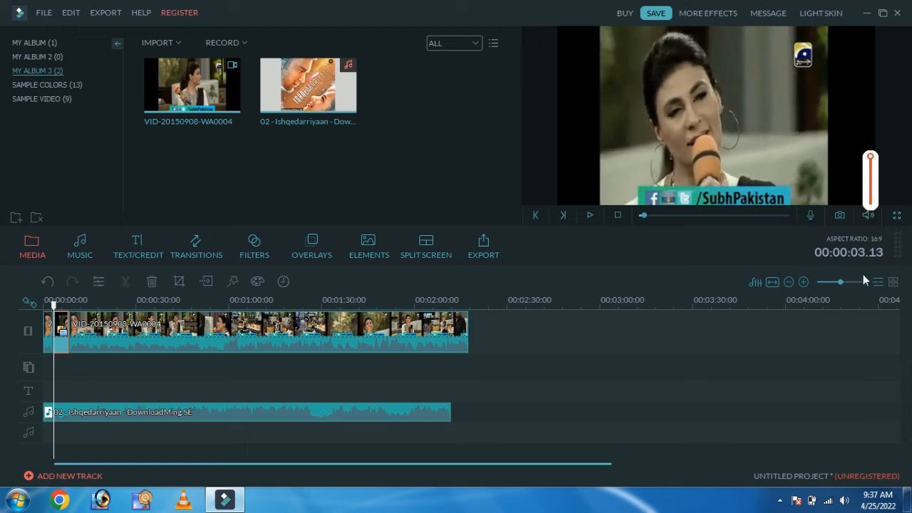
Step: Open the voiceover recorder to view its device and input settings, and close it without recording
{"action": "left_click", "coordinate": [811, 217]}
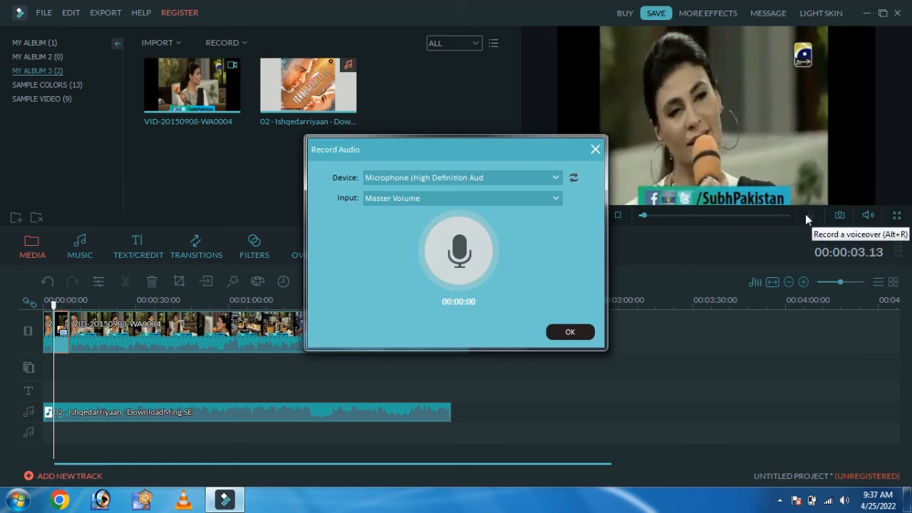
{"action": "left_click", "coordinate": [566, 332]}
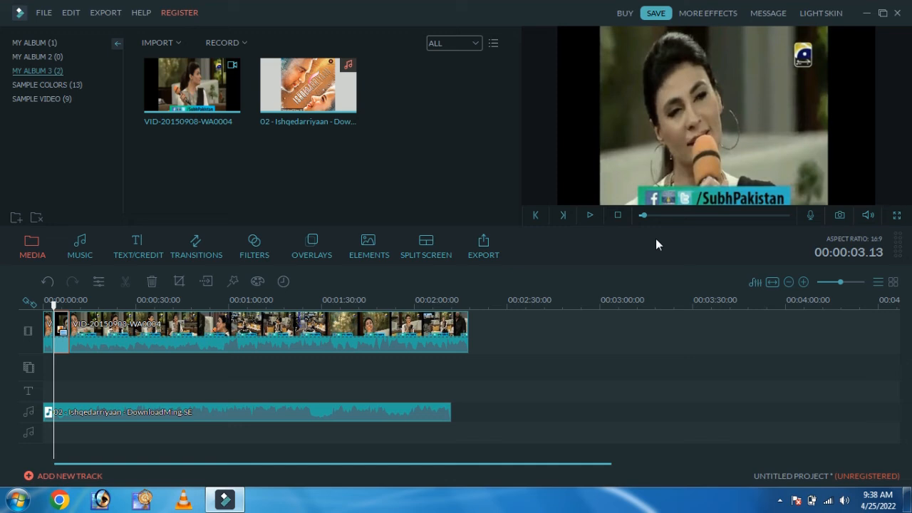
{"action": "left_click", "coordinate": [779, 500]}
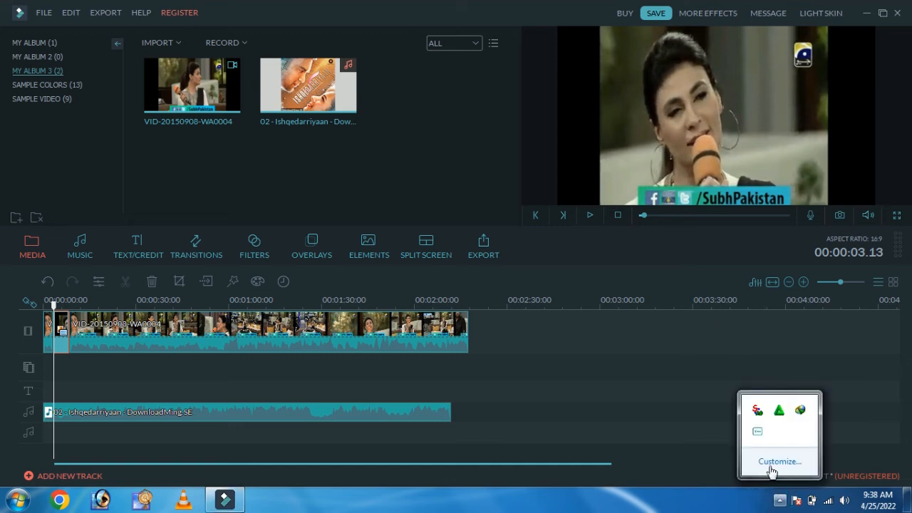
{"action": "right_click", "coordinate": [758, 432]}
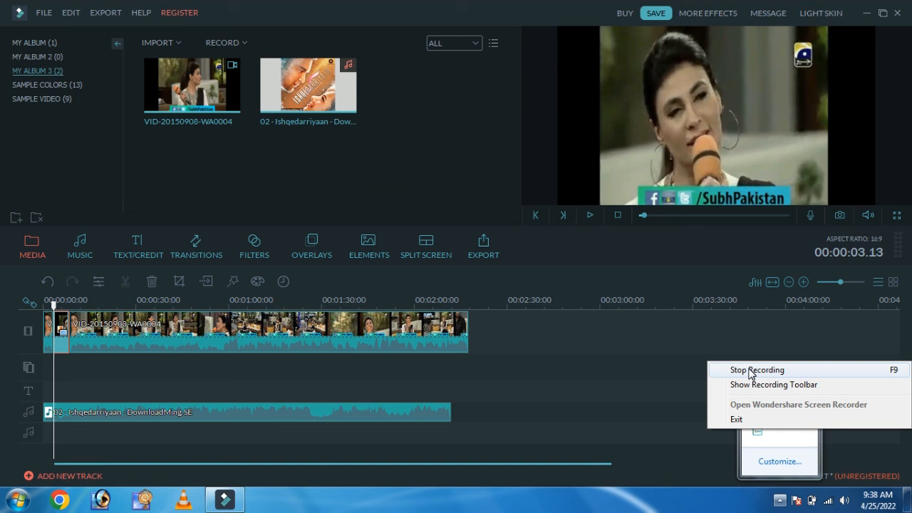
{"action": "left_click", "coordinate": [749, 371]}
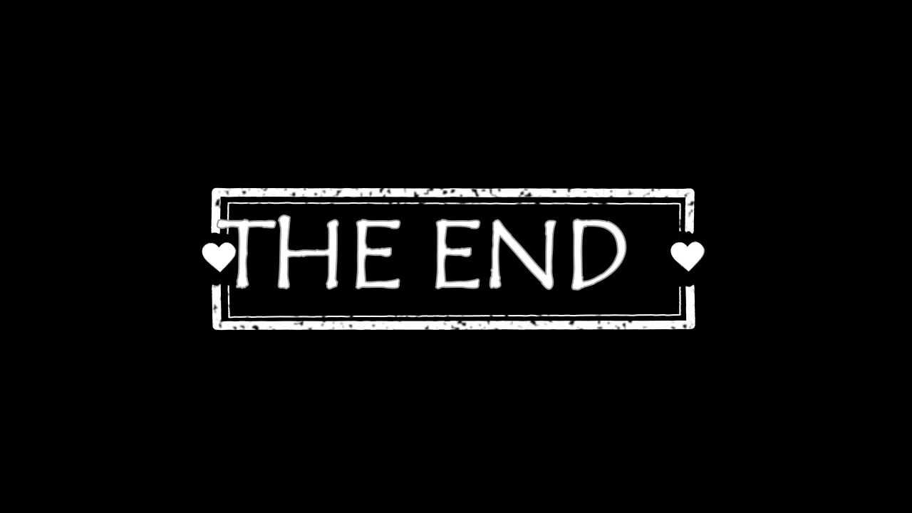